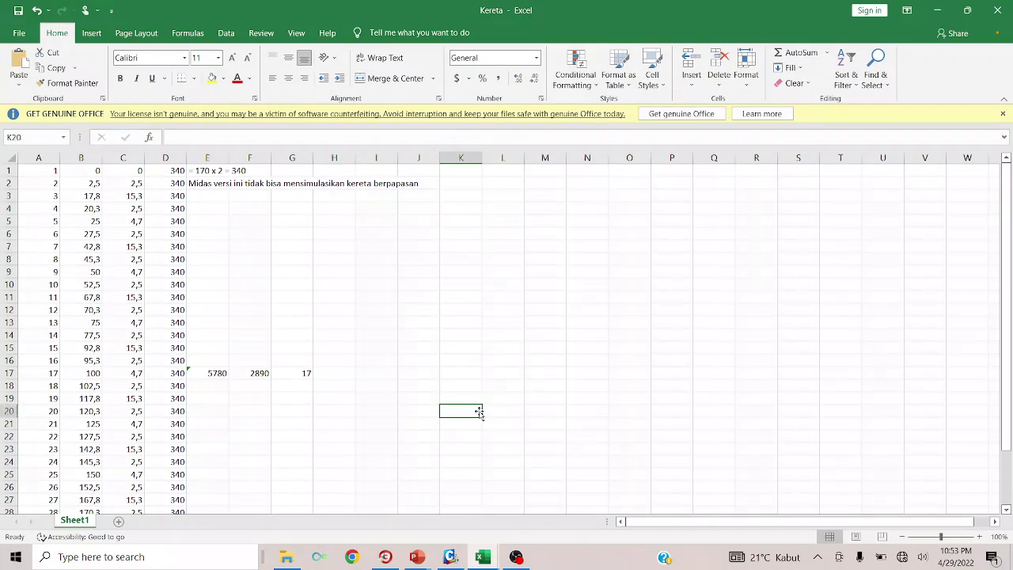
- Examine the Kereta worksheet's train axle numbers, cumulative positions, spacings and axle loads down to the last row
left_click(501, 369)
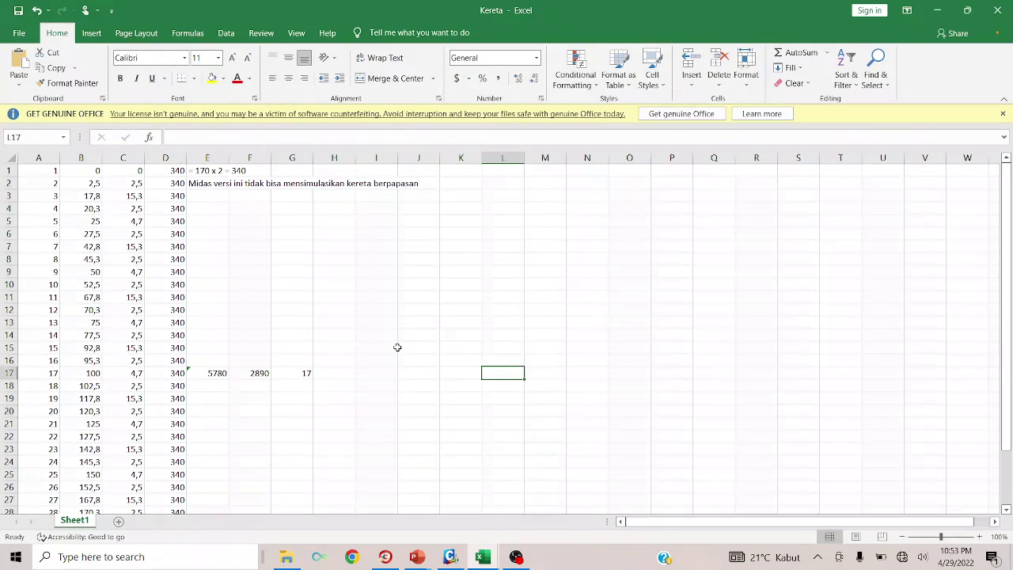
left_click(93, 171)
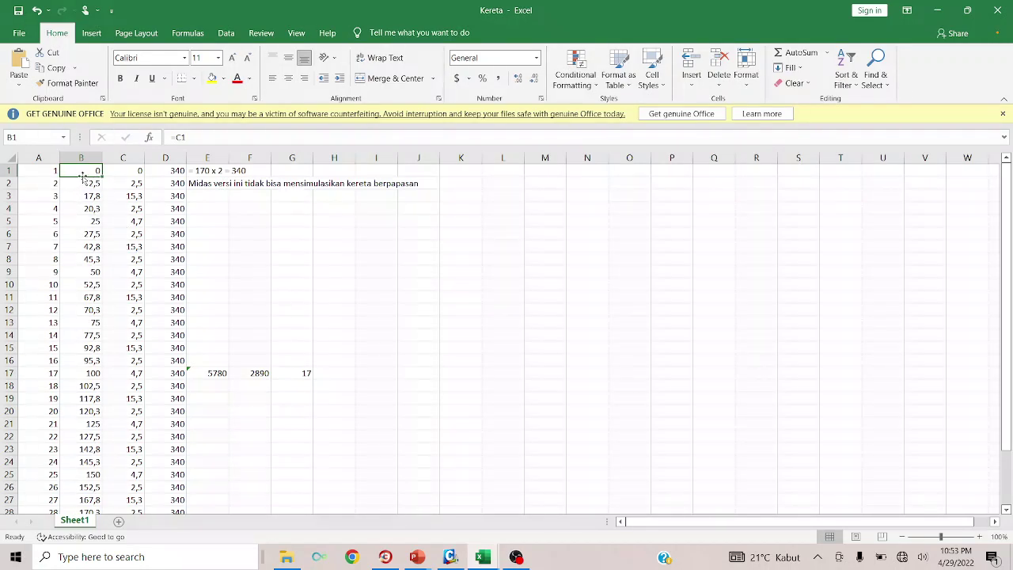
left_click(115, 171)
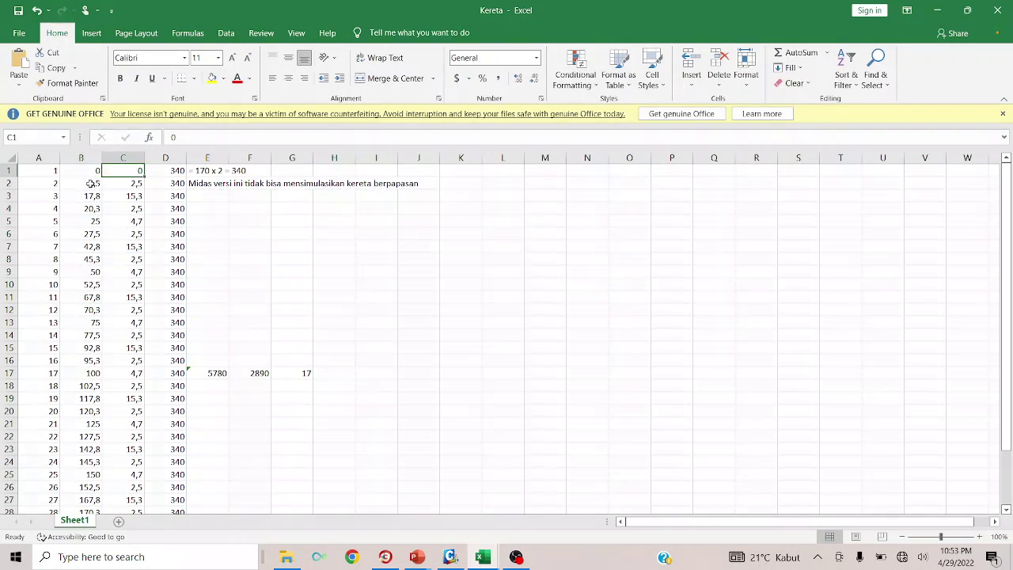
left_click(91, 183)
left_click(137, 171)
left_click(180, 174)
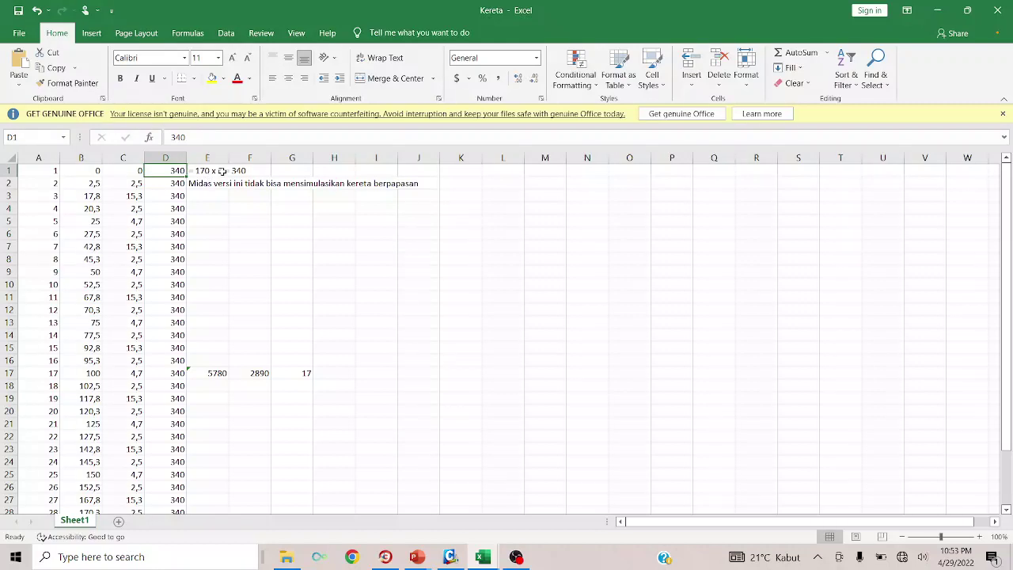
left_click(181, 185)
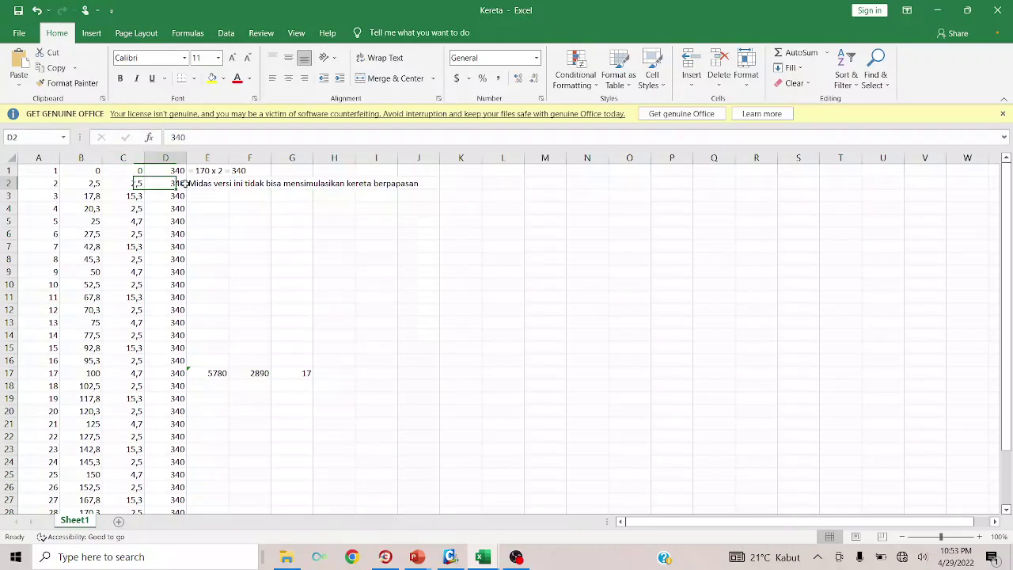
left_click(133, 199)
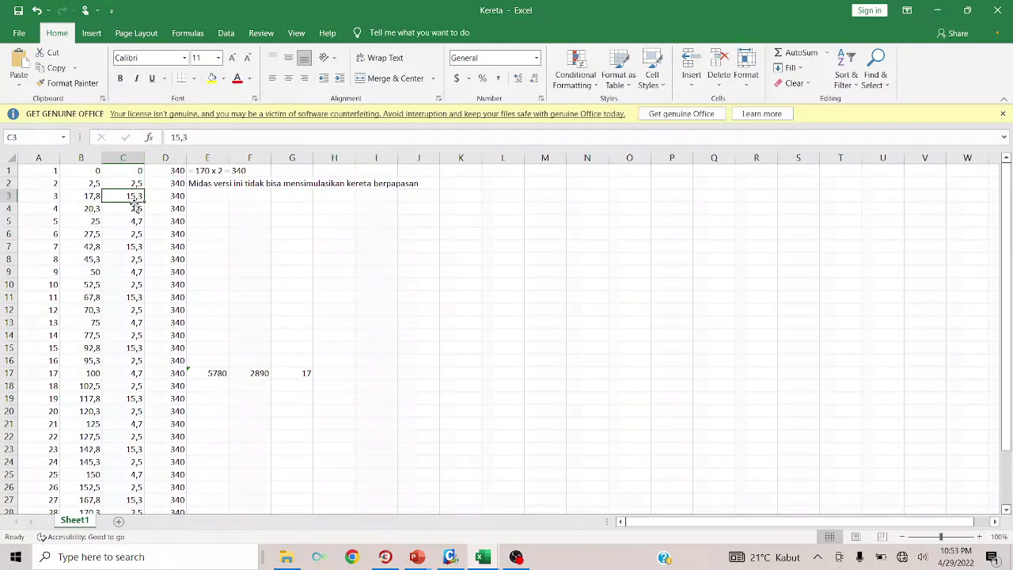
left_click(178, 196)
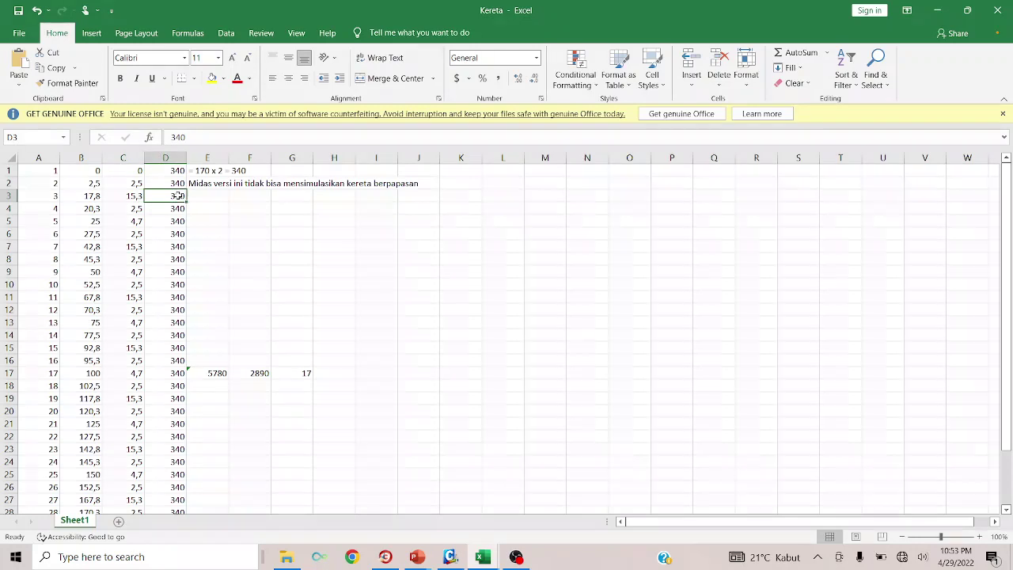
left_click(135, 210)
left_click(169, 210)
left_click(135, 222)
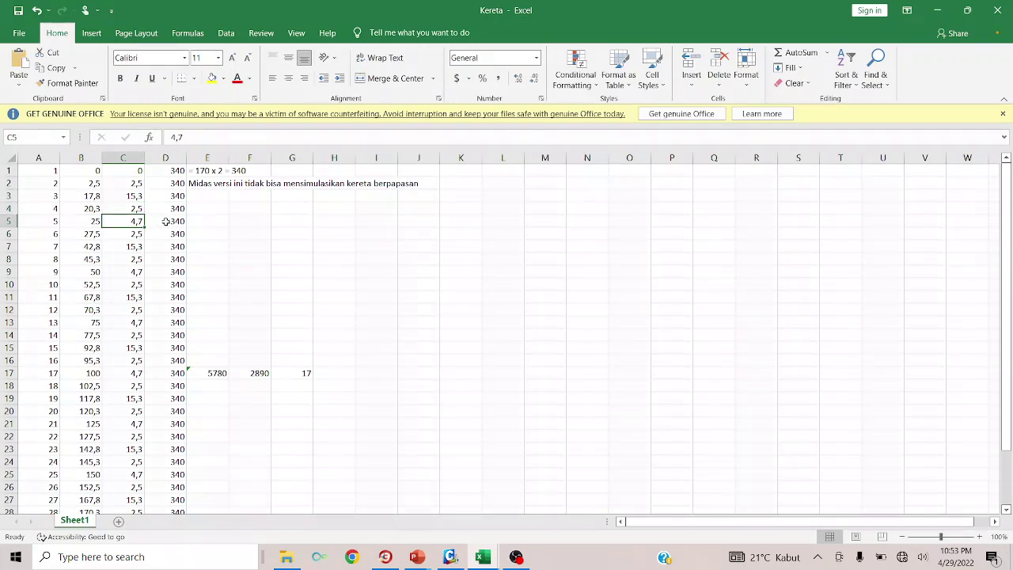
left_click(166, 222)
left_click(137, 236)
left_click(160, 234)
left_click(138, 247)
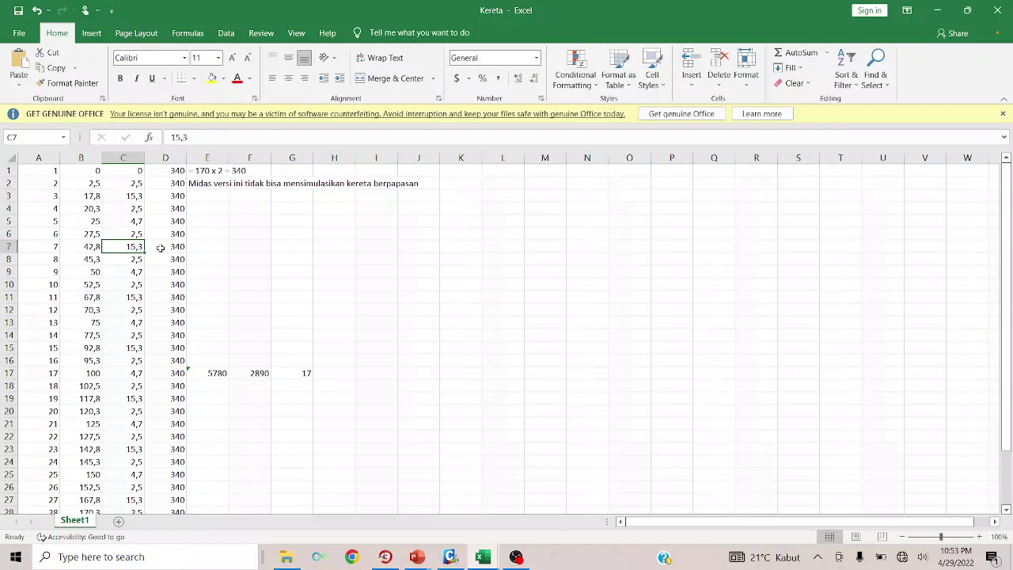
left_click(176, 259)
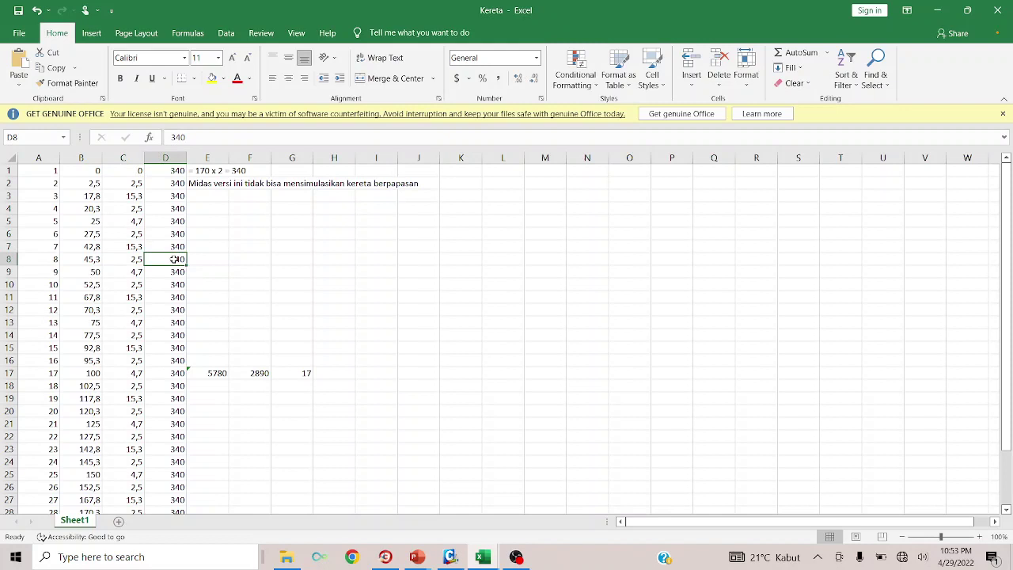
left_click(162, 297)
left_click(151, 310)
scroll(148, 310, "down", 4)
scroll(154, 378, "up", 4)
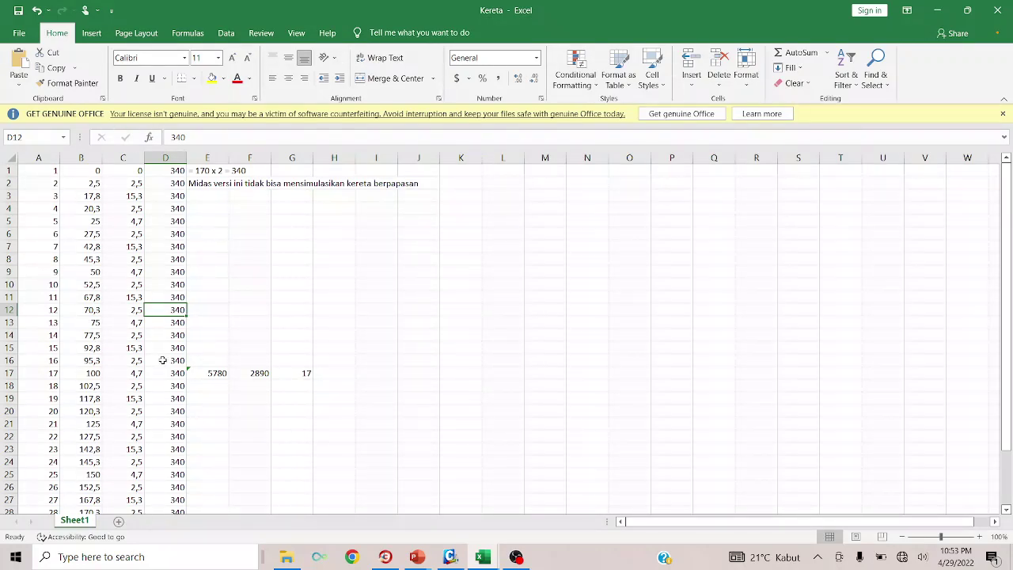
scroll(255, 372, "down", 4)
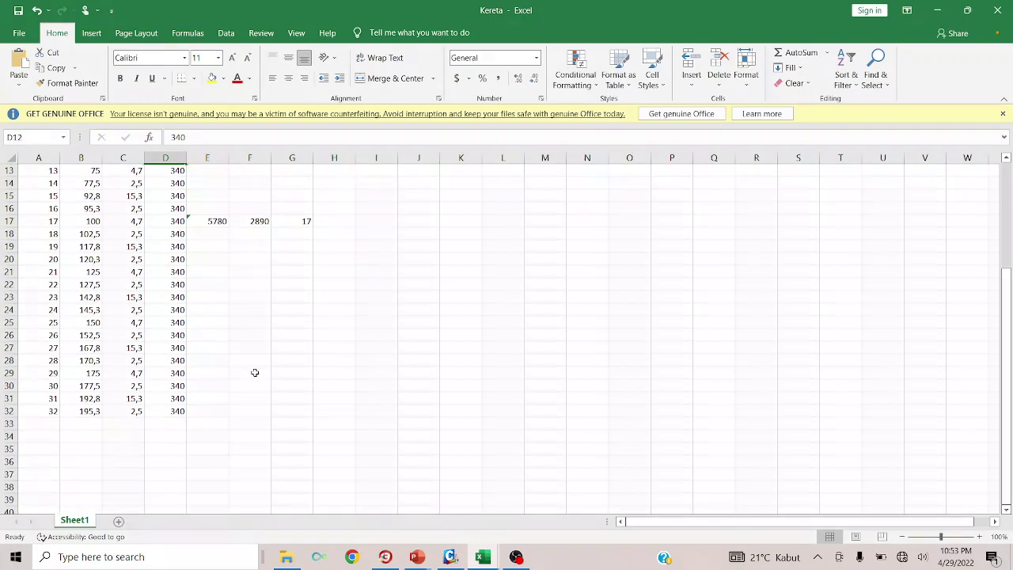
scroll(255, 372, "up", 4)
scroll(255, 372, "down", 3)
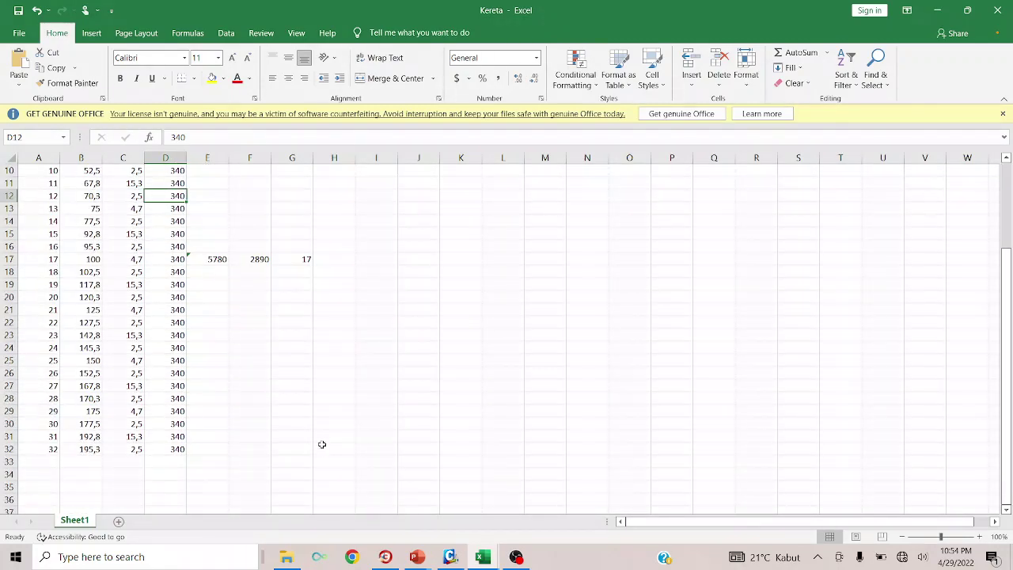
- Switch to MIDAS Civil and restore the bridge model's initial view in preprocessing mode
left_click(450, 557)
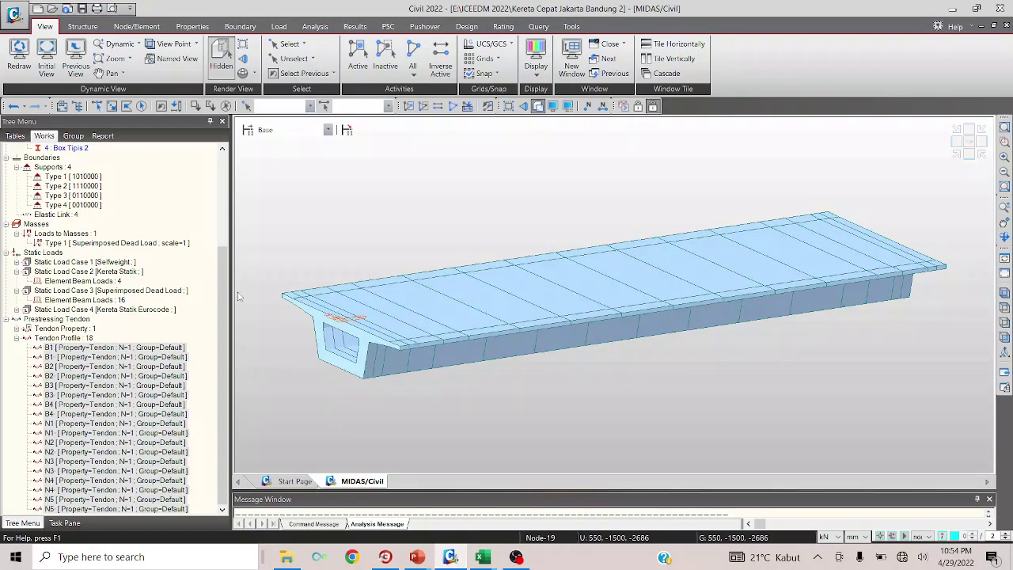
left_click(646, 108)
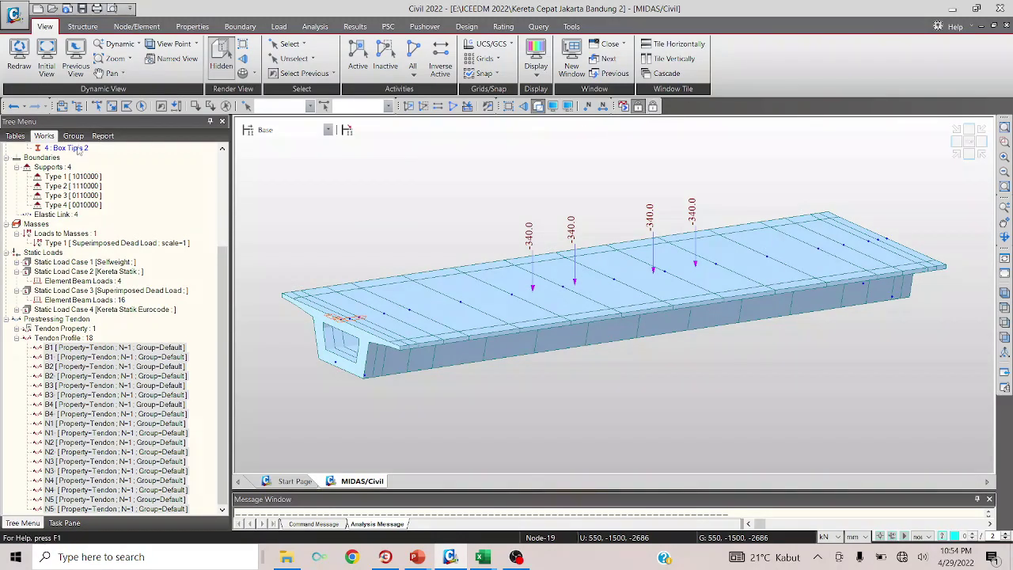
left_click(52, 57)
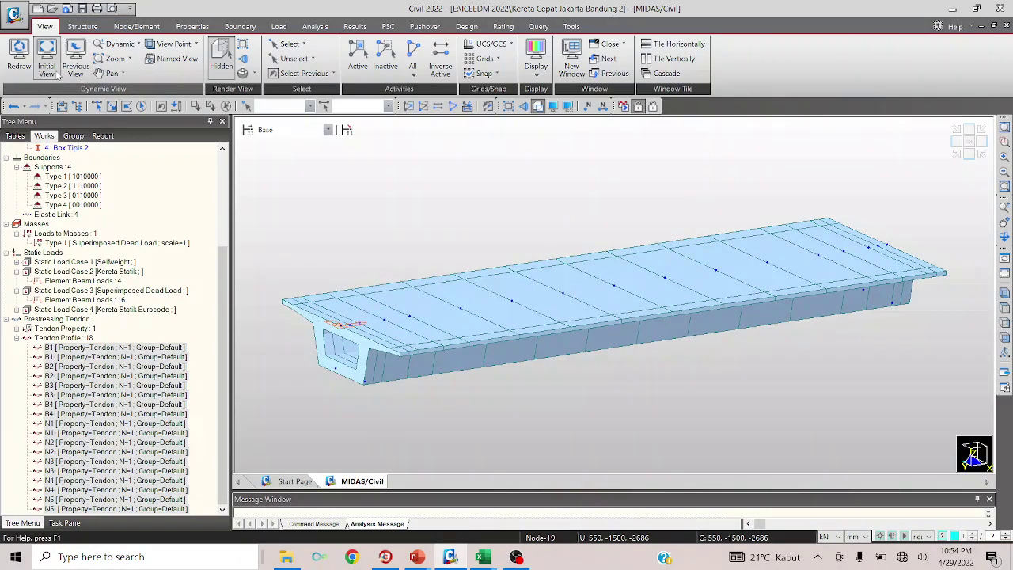
left_click_drag(223, 263, 224, 162)
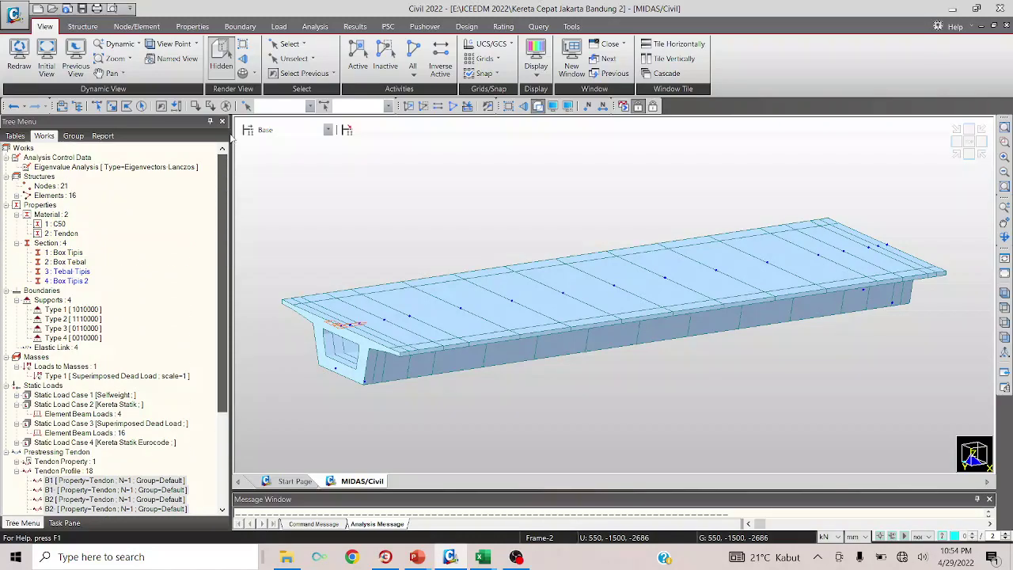
- Add a dynamic time history load case named Kereta with an end time of 30 seconds
left_click(281, 27)
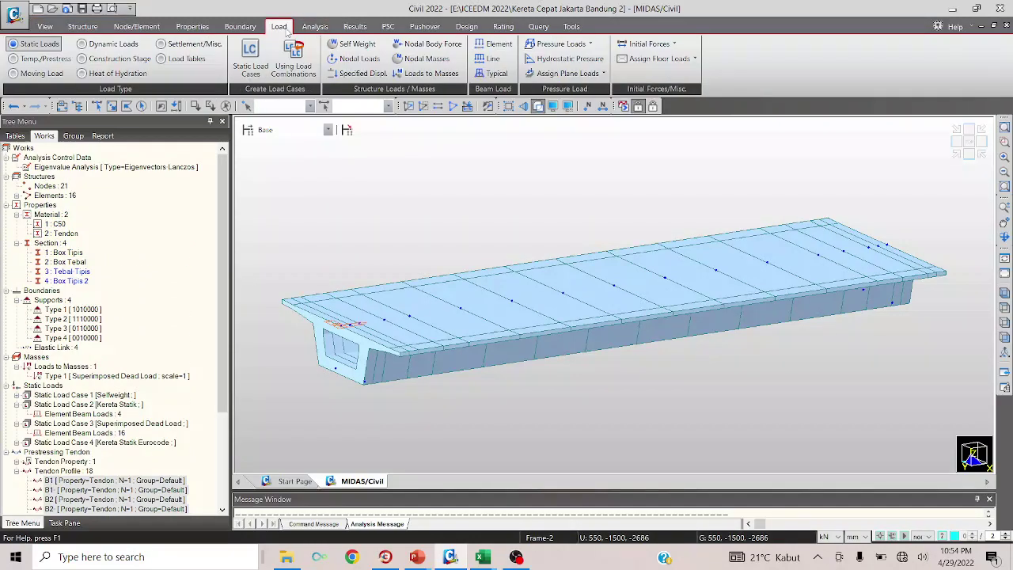
left_click(109, 45)
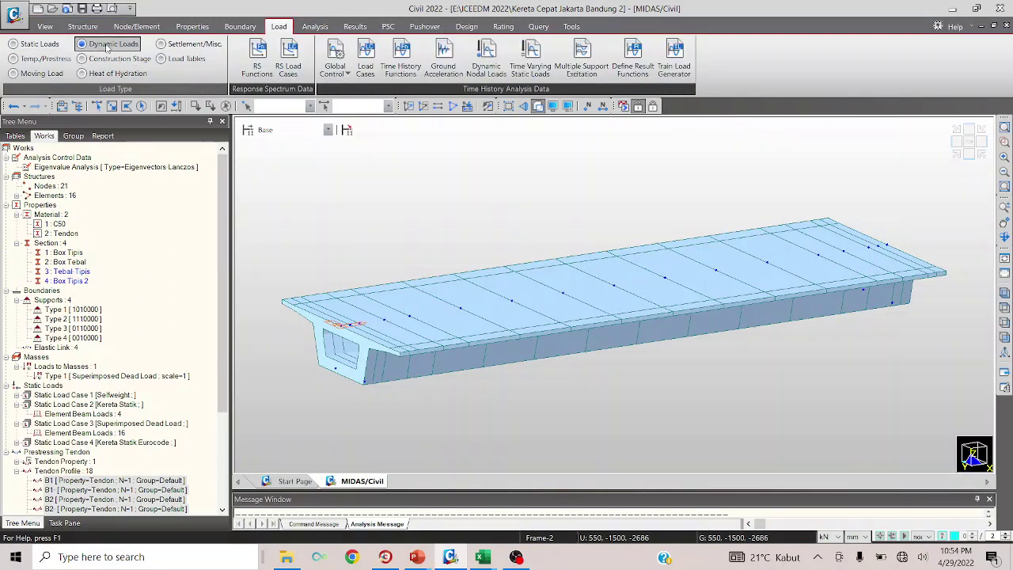
left_click(376, 70)
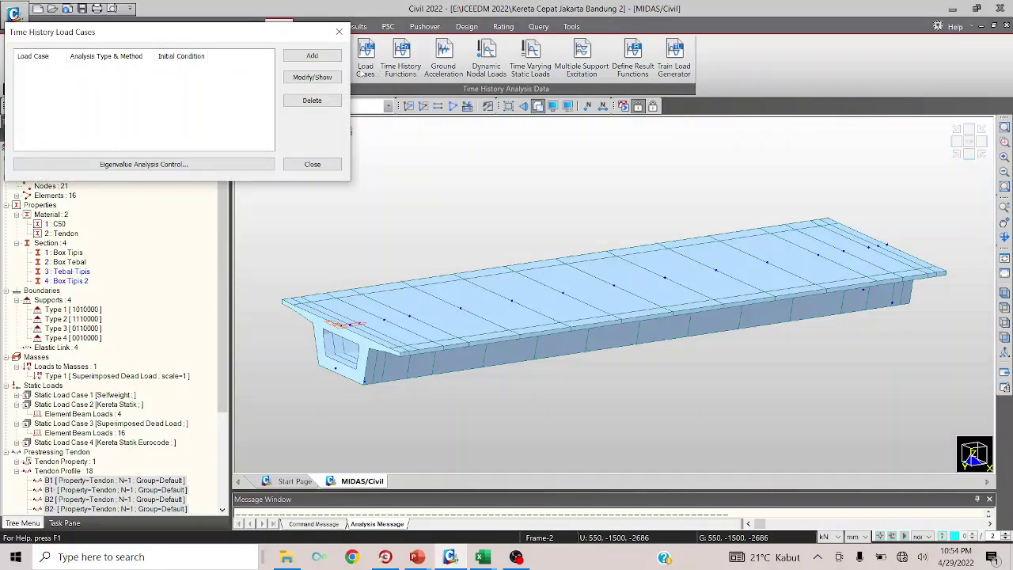
left_click(314, 56)
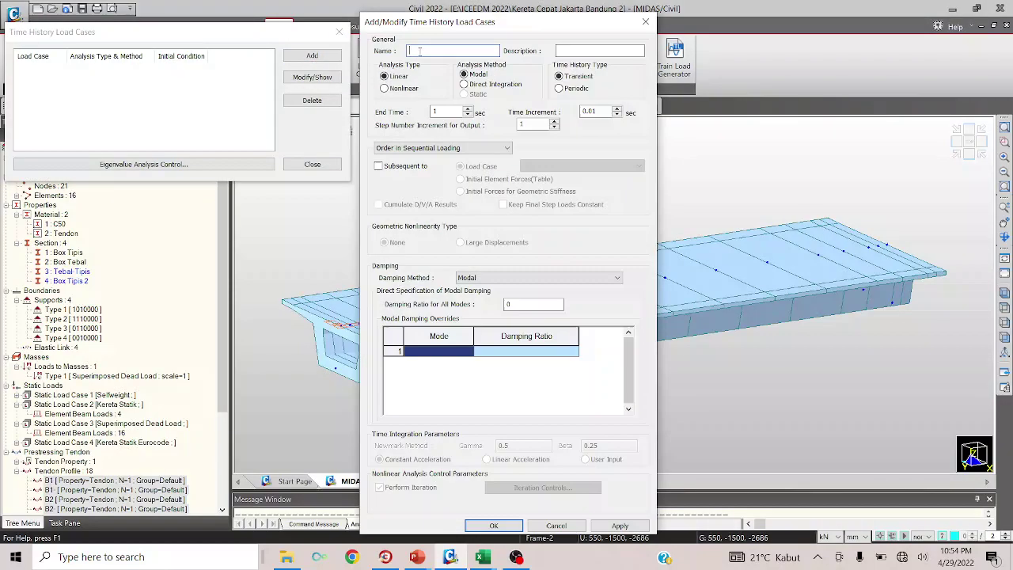
type("Kereta")
double_click(437, 111)
type("30")
- Set the damping ratio for all modes to 0.02 and save the load case, accepting deletion of the existing analysis results
double_click(538, 305)
type("0,02")
left_click_drag(535, 306, 466, 312)
type("0.02")
left_click(493, 526)
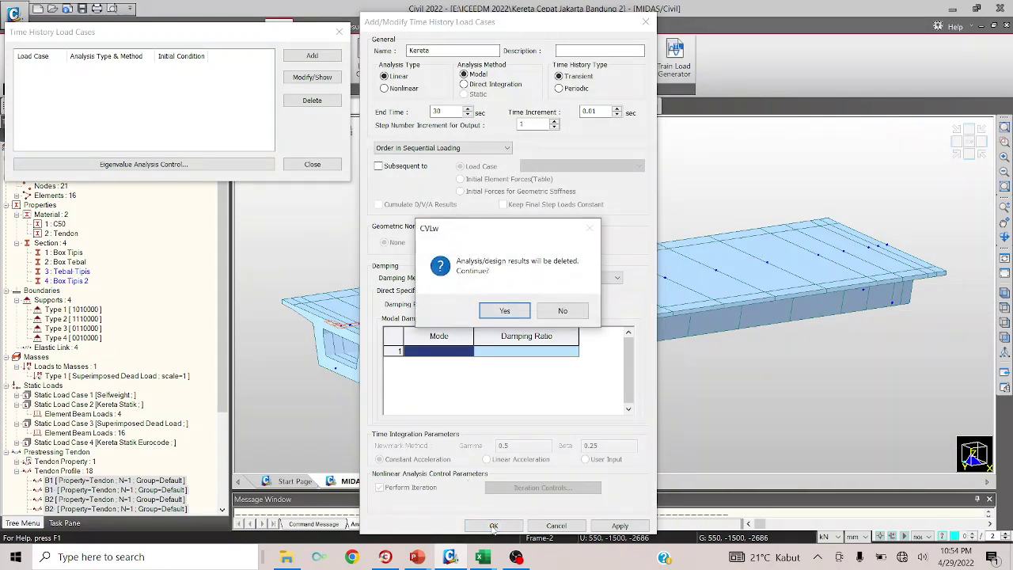
left_click(493, 311)
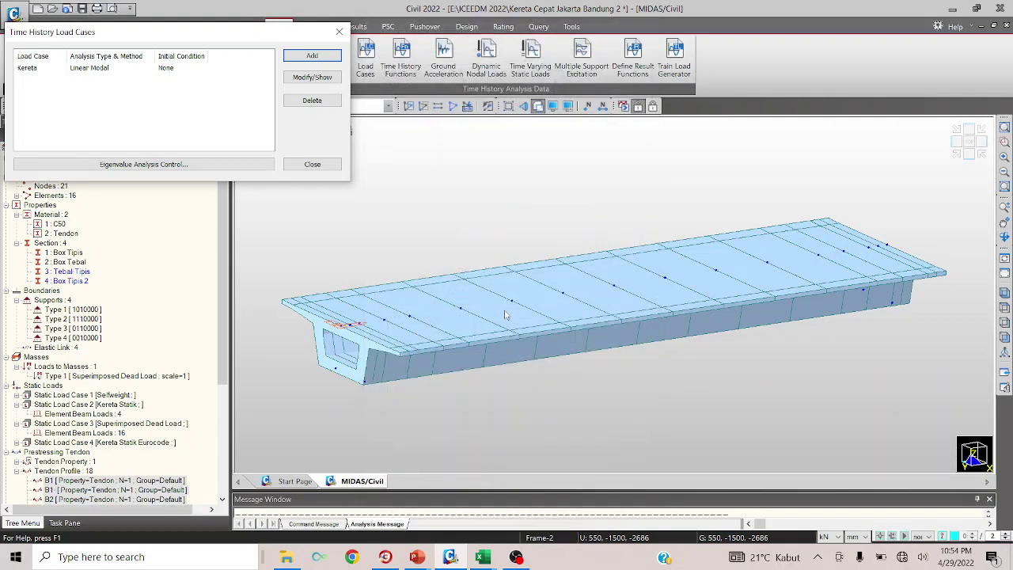
left_click(313, 165)
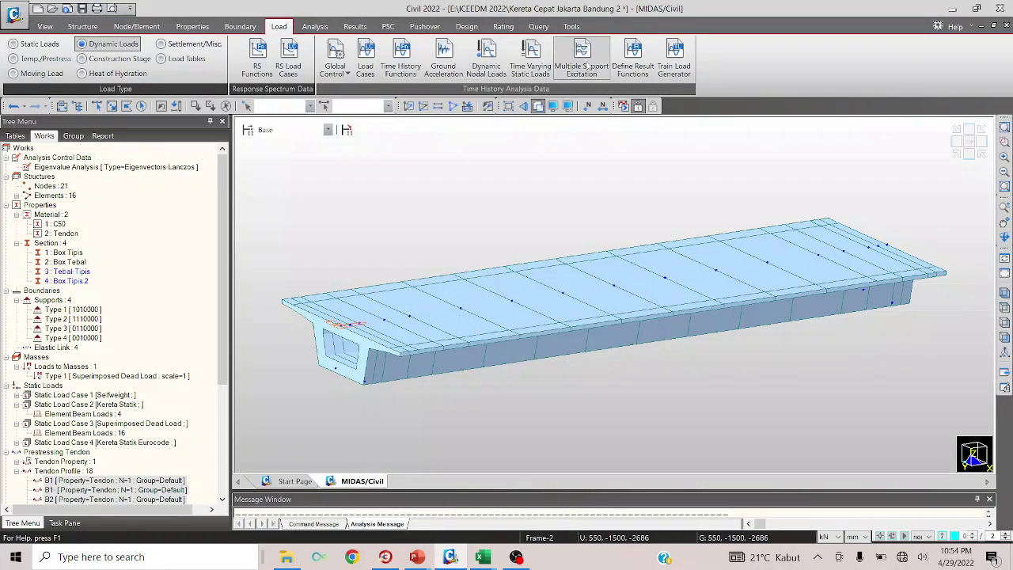
- In the Train Load Generator, define a two-point track along the deck centreline from 0, 0, 0 to 32600, 0, 0 mm
left_click(674, 50)
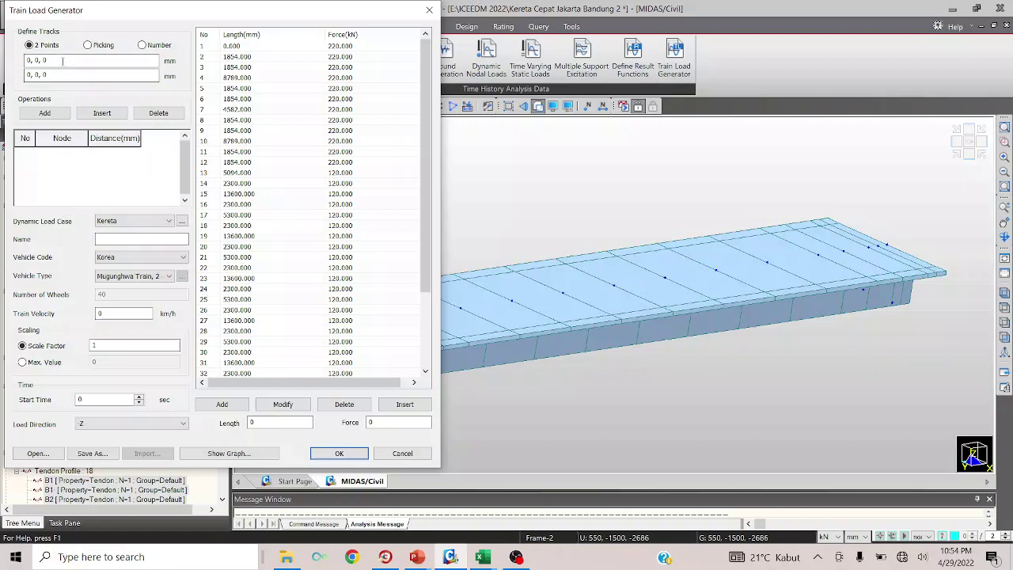
left_click(88, 61)
left_click_drag(185, 12, 2, 231)
left_click(332, 322)
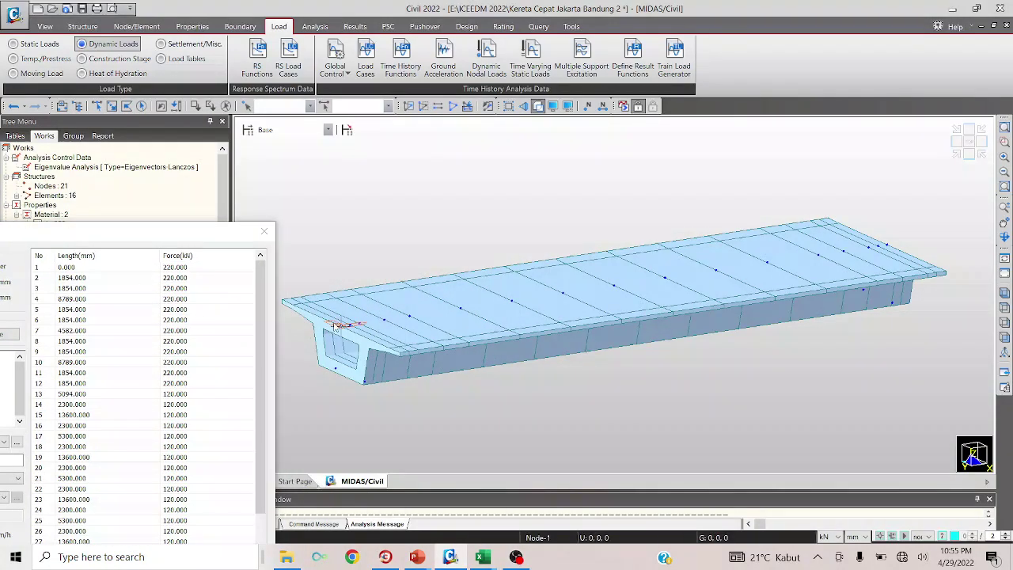
left_click(842, 251)
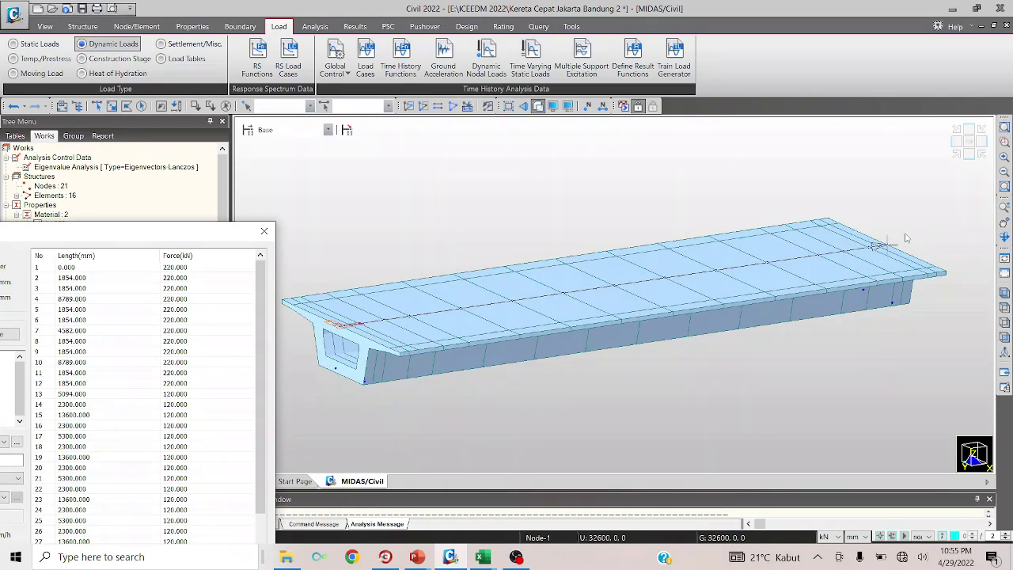
left_click_drag(188, 233, 590, 87)
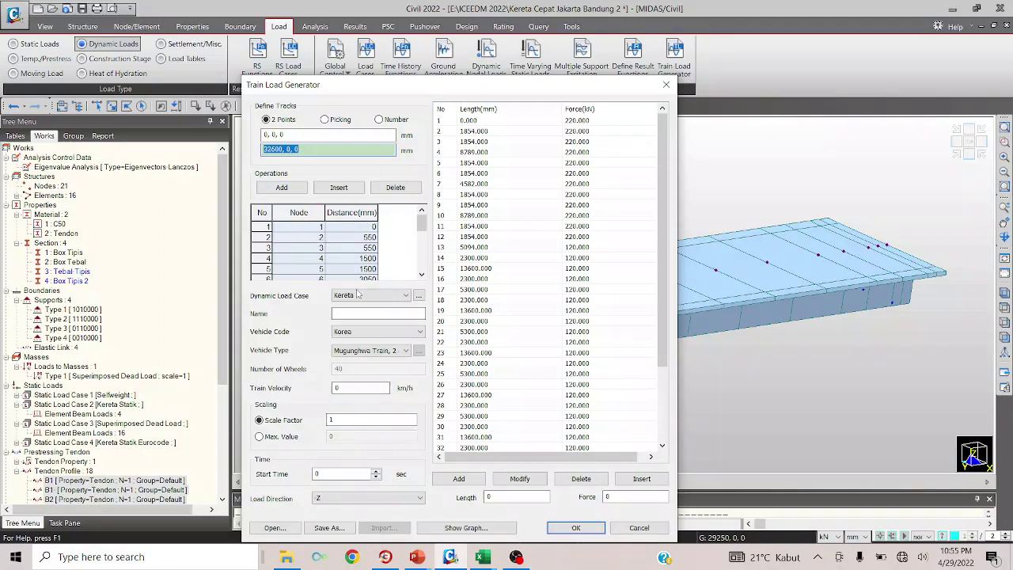
- Name the train load KCJB and set its vehicle code to User Defined
left_click(352, 317)
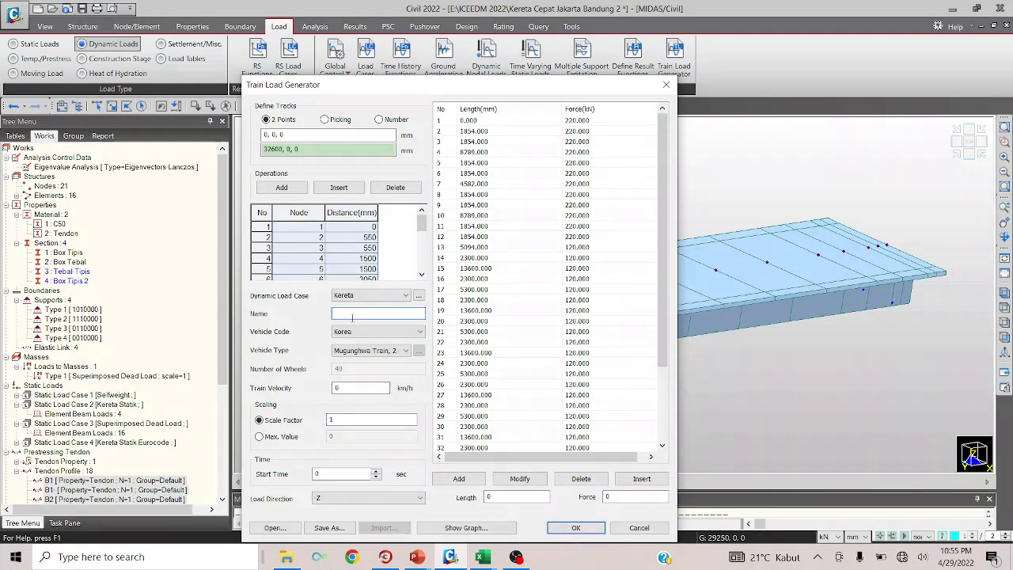
type("KCJB")
left_click(360, 332)
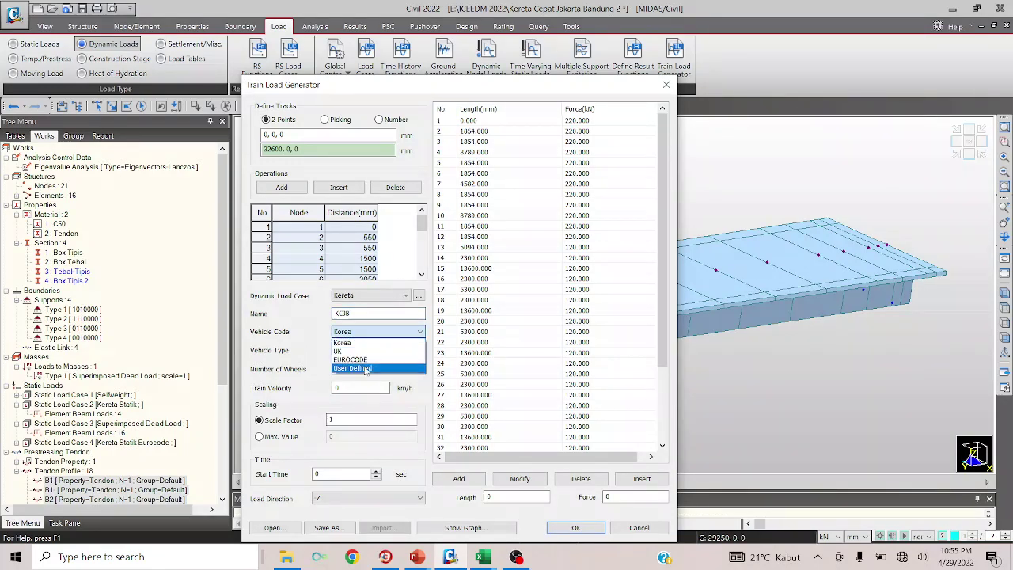
left_click(364, 366)
left_click(389, 332)
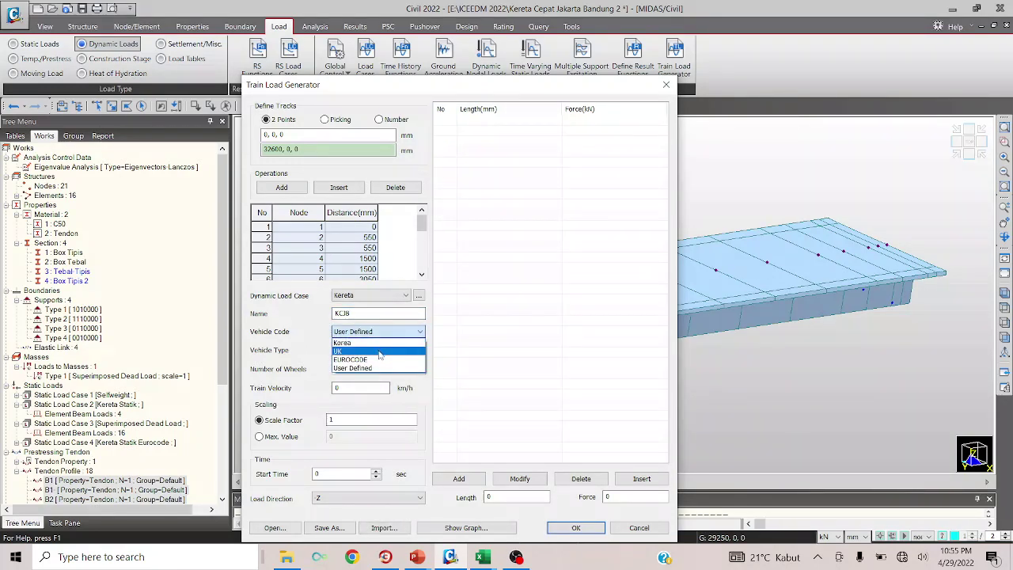
left_click(379, 358)
left_click(387, 332)
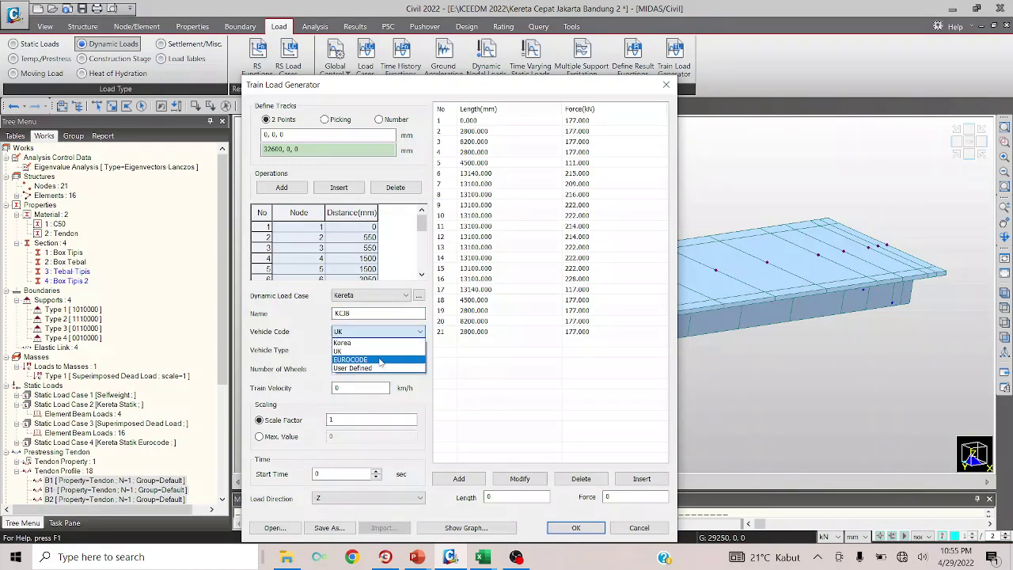
left_click(384, 351)
left_click(388, 335)
left_click(380, 367)
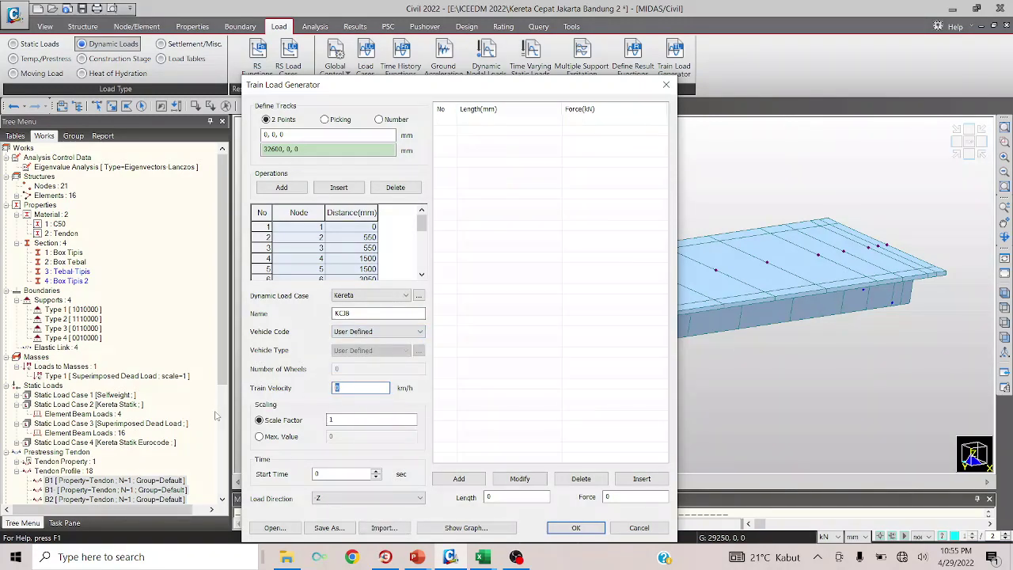
- Set the train velocity to 350 km/h and import the axle data from the Kereta Excel file
type("350")
left_click(381, 529)
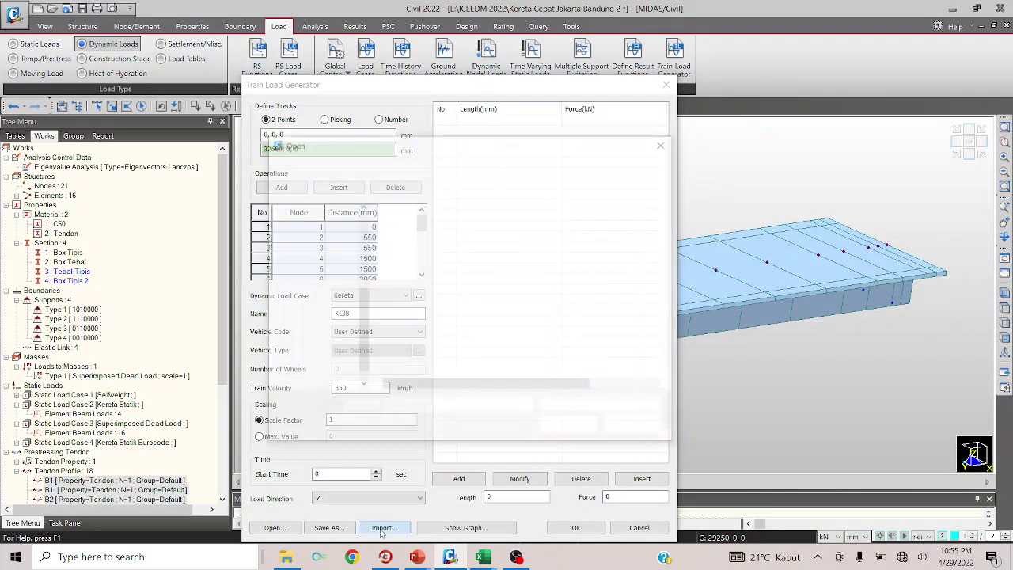
left_click(422, 286)
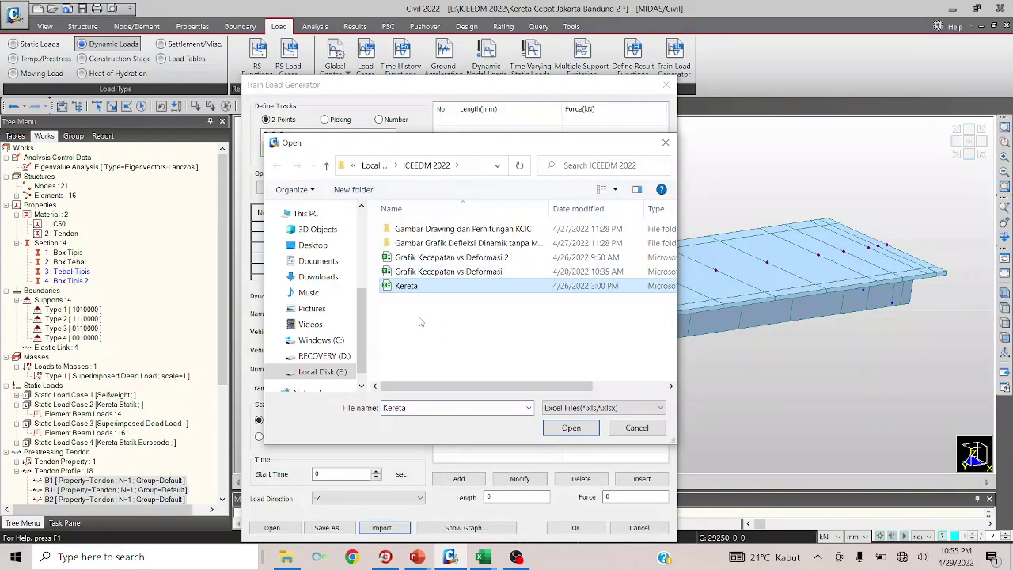
left_click(569, 428)
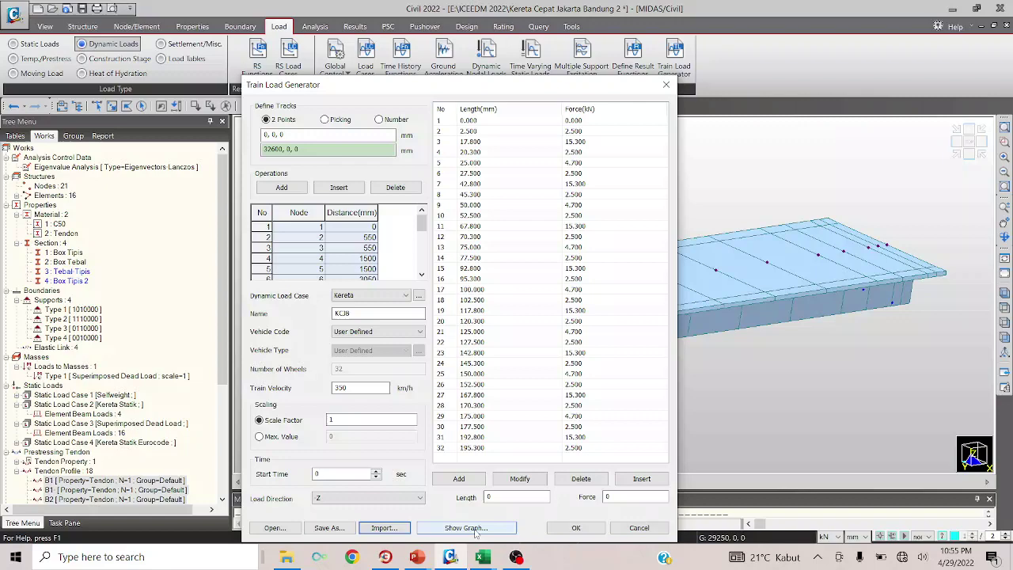
- Show the time history function graphs and examine the force curves for several nodes along the track, including nodes 16, 12 and 10
left_click(475, 529)
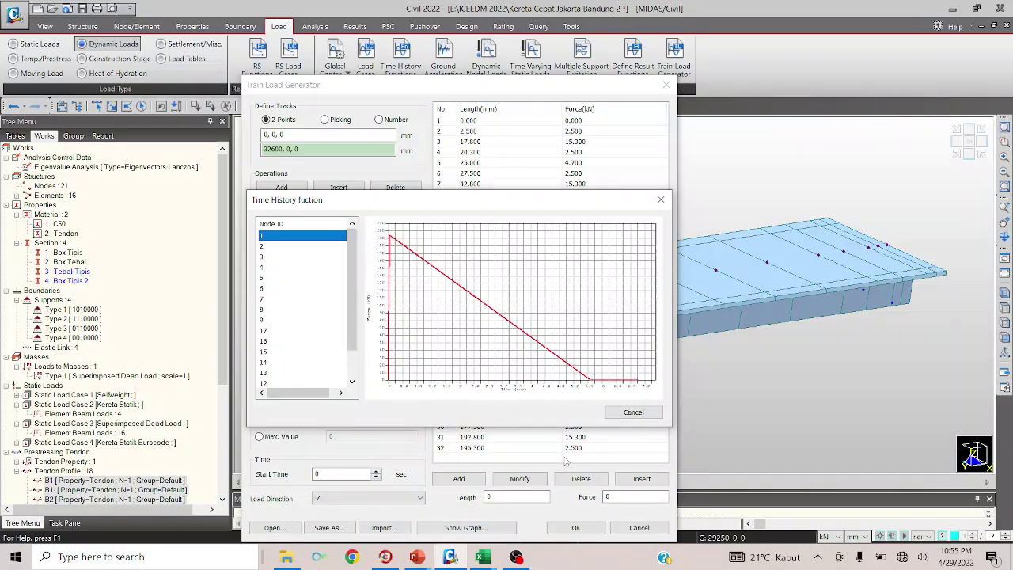
left_click(633, 412)
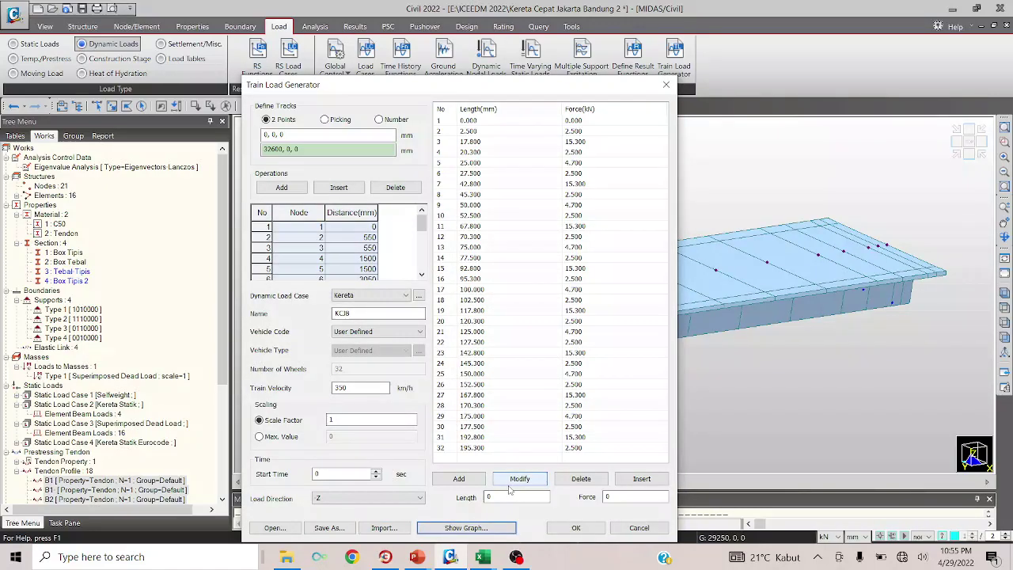
left_click(476, 528)
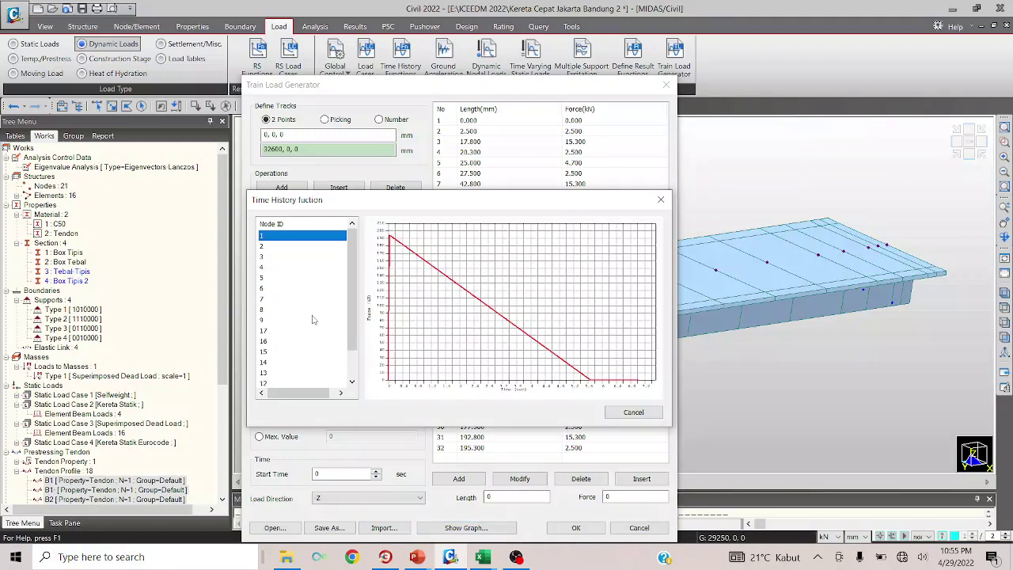
left_click(282, 279)
left_click(285, 309)
left_click(286, 340)
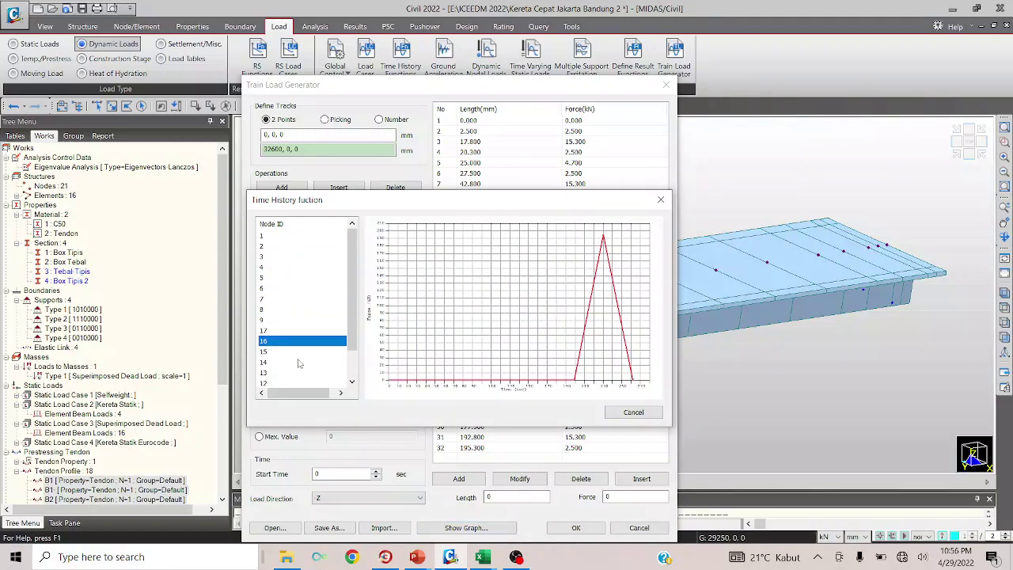
left_click(300, 362)
left_click(304, 383)
scroll(305, 372, "down", 3)
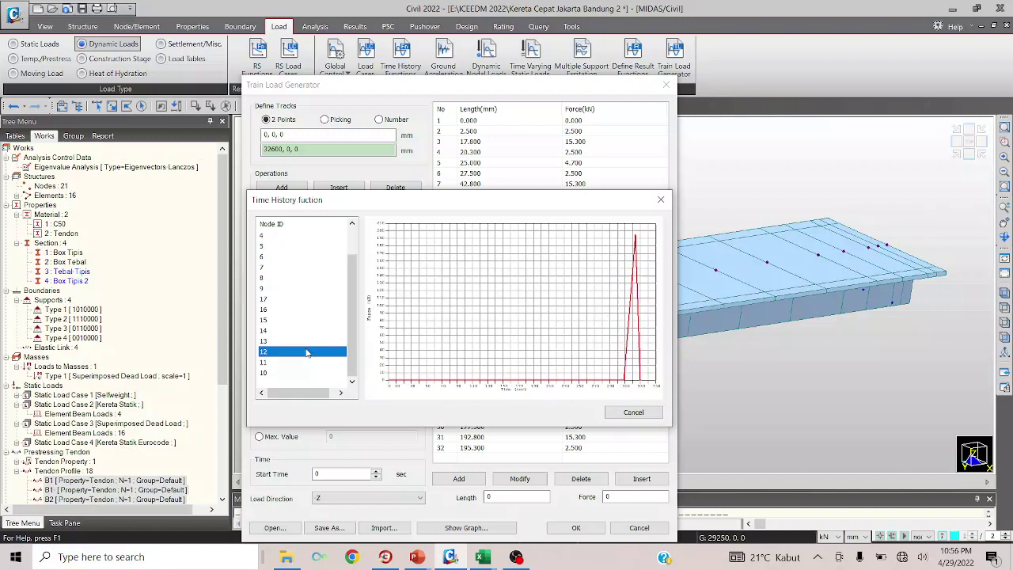
left_click(298, 343)
left_click(294, 363)
left_click(299, 372)
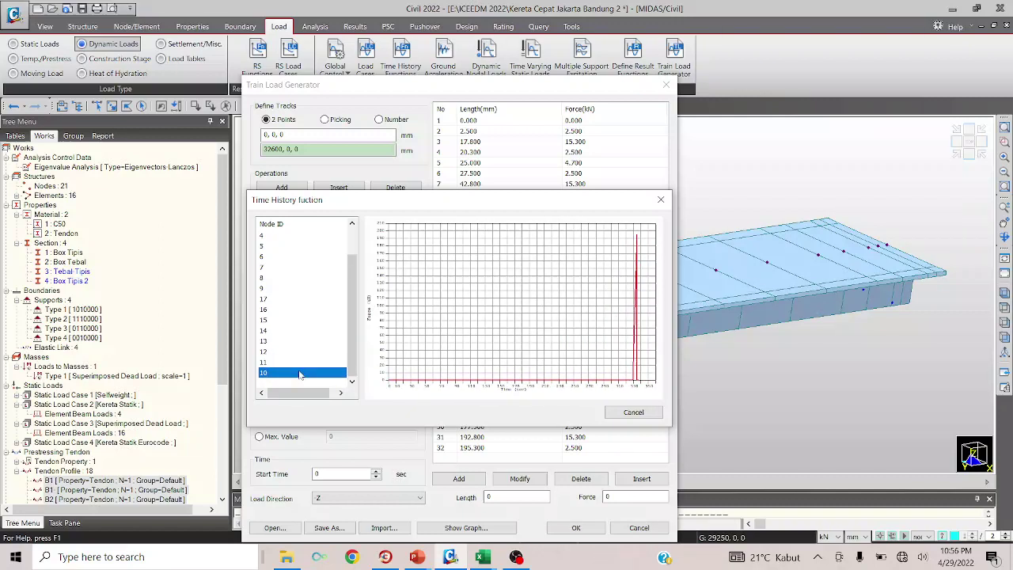
scroll(299, 375, "up", 1)
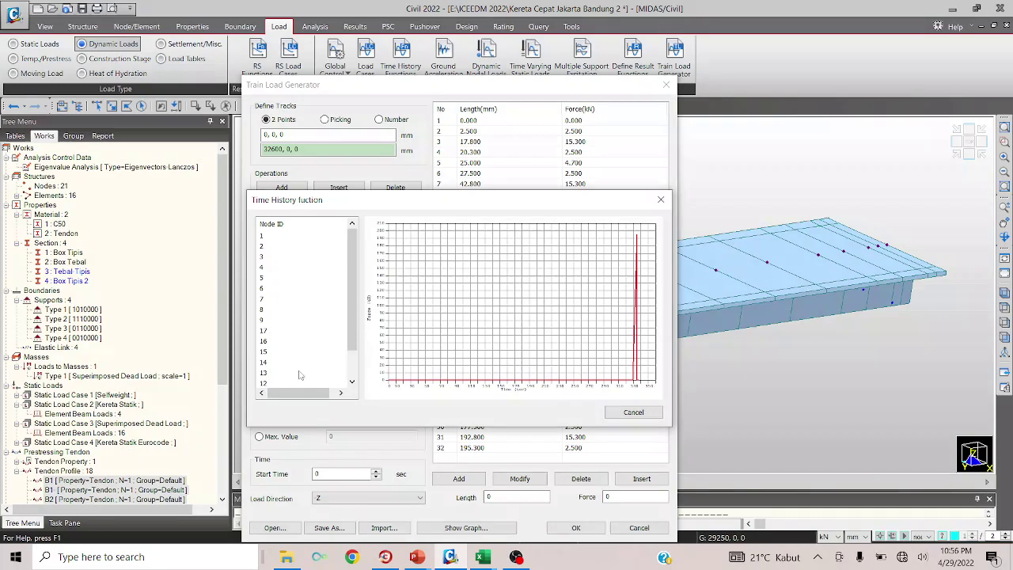
left_click(651, 416)
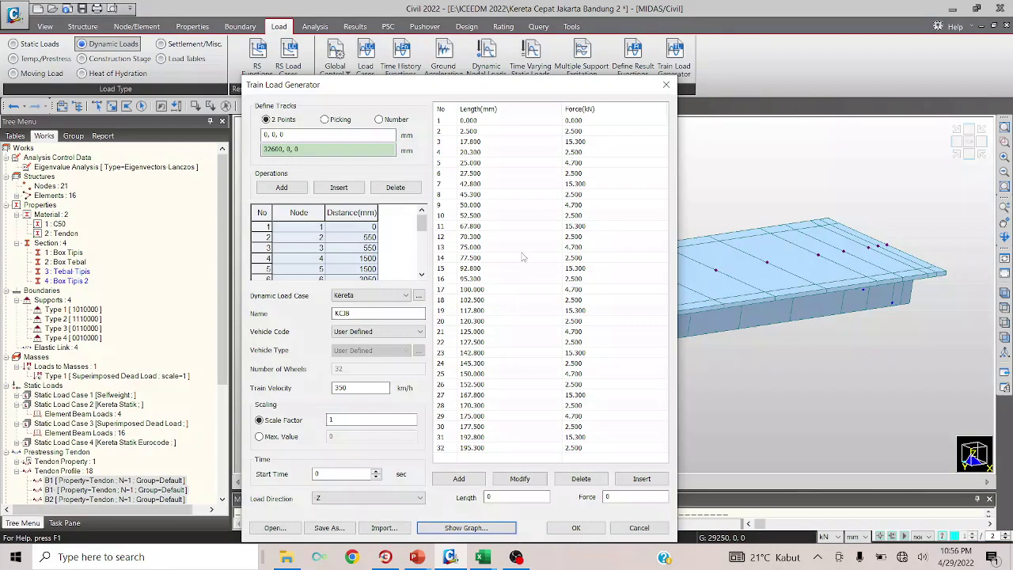
- Examine the imported length and force rows of the train load table from the first wheel onward
left_click(479, 122)
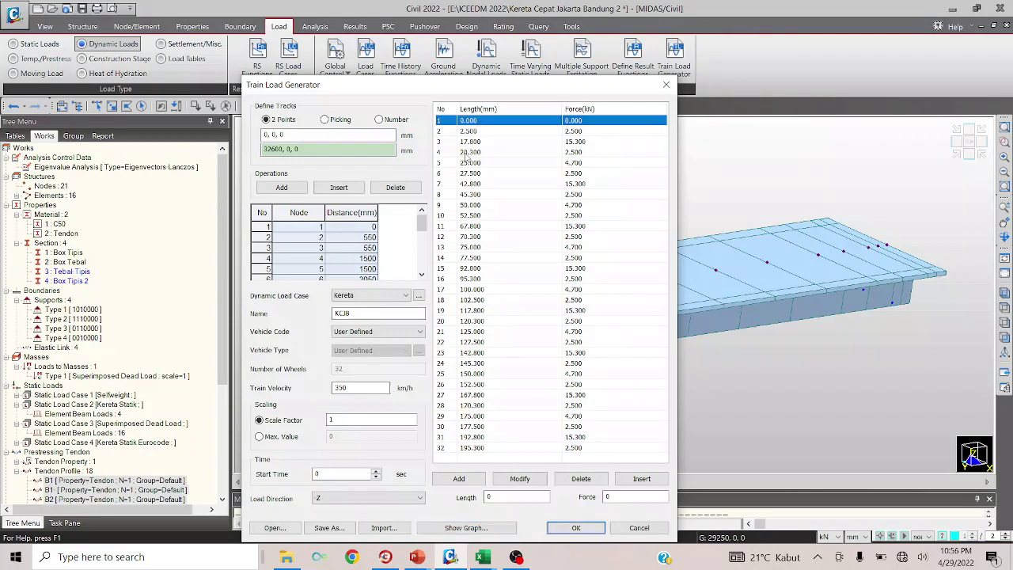
left_click(467, 152)
left_click(483, 194)
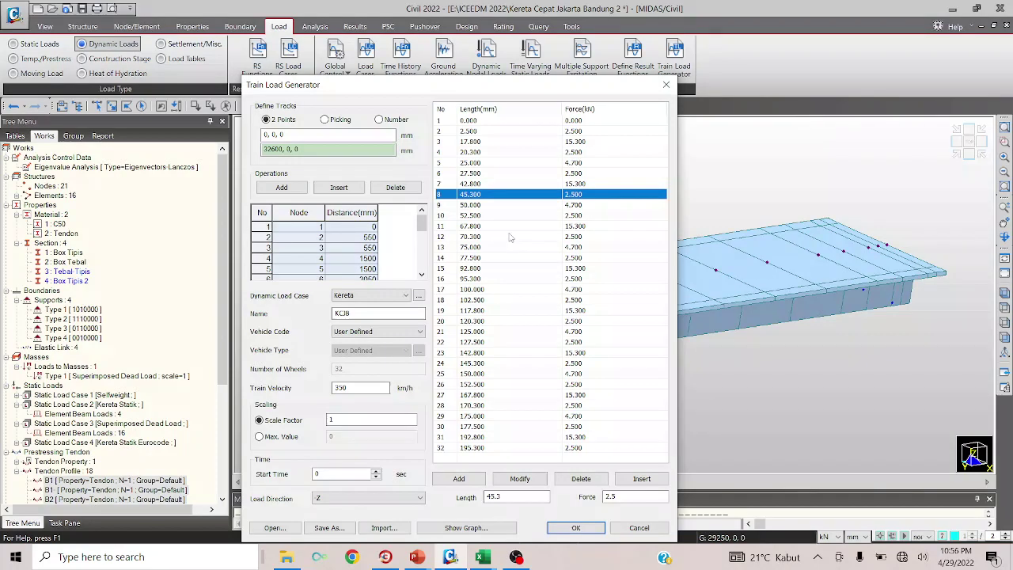
left_click(516, 259)
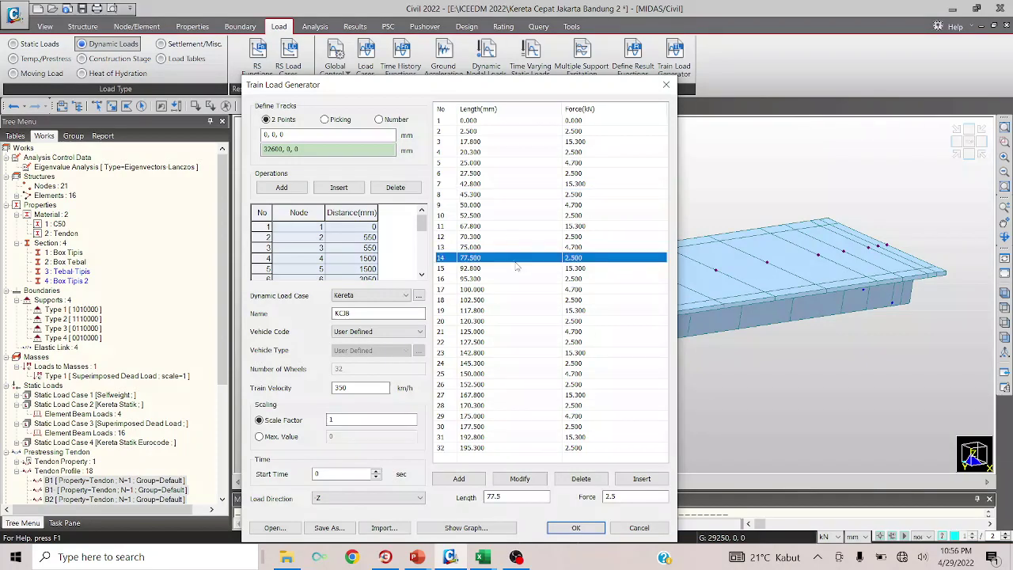
left_click(513, 300)
left_click(518, 353)
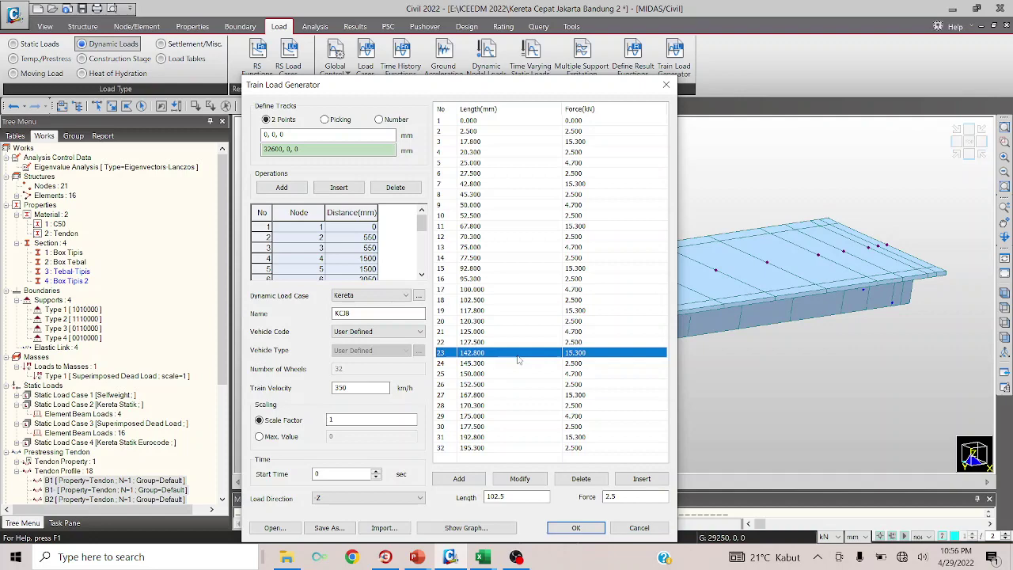
left_click(521, 396)
left_click(543, 436)
left_click(565, 364)
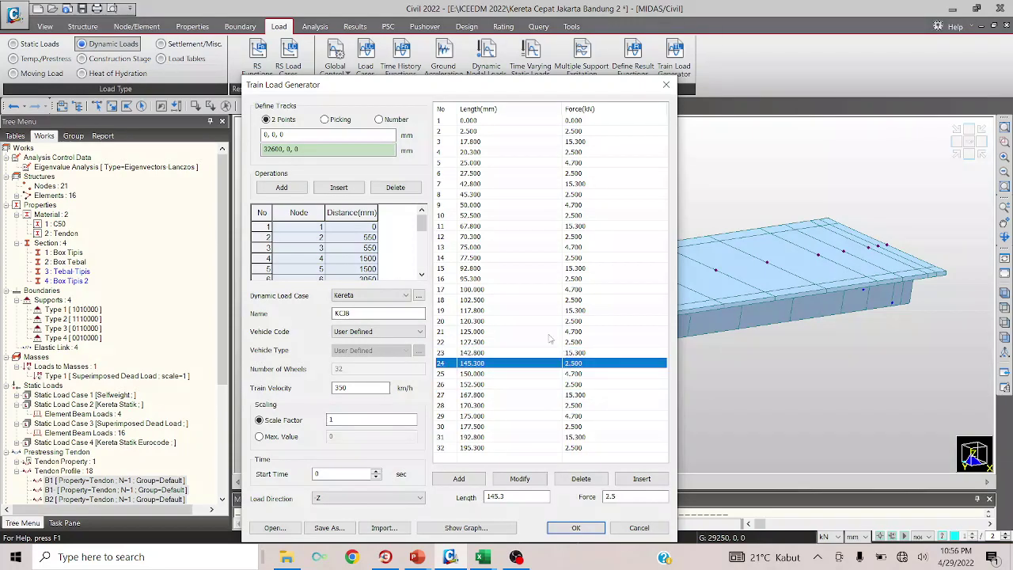
- Switch to the Kereta workbook in Excel and examine the axle spacing values in column C
left_click(482, 557)
left_click(507, 533)
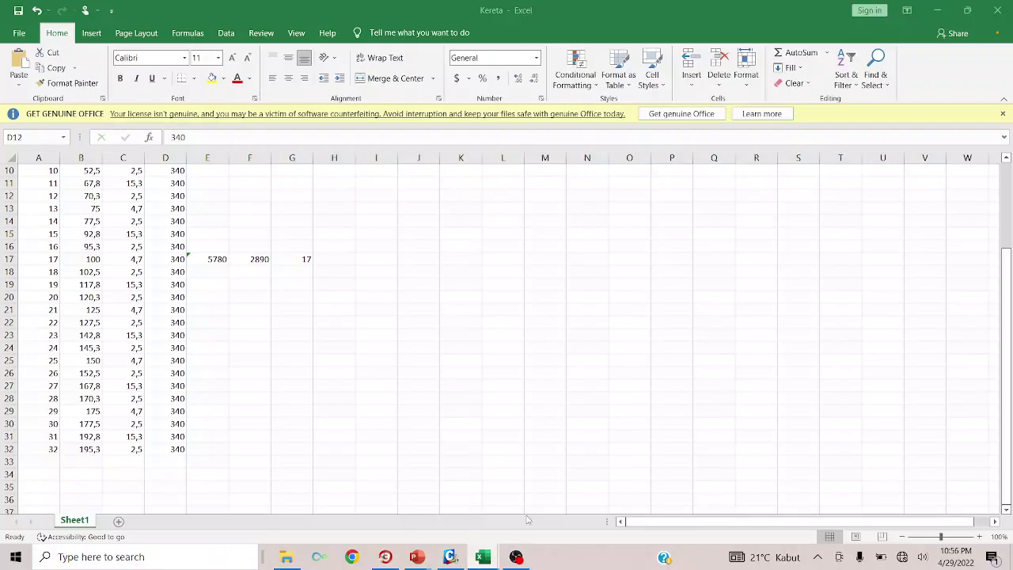
scroll(340, 417, "up", 3)
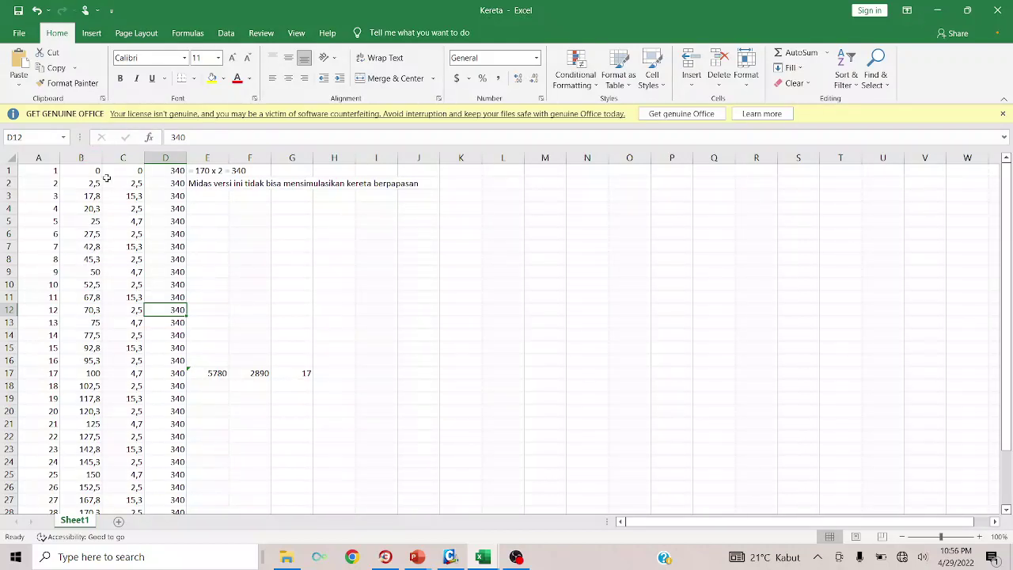
left_click(135, 211)
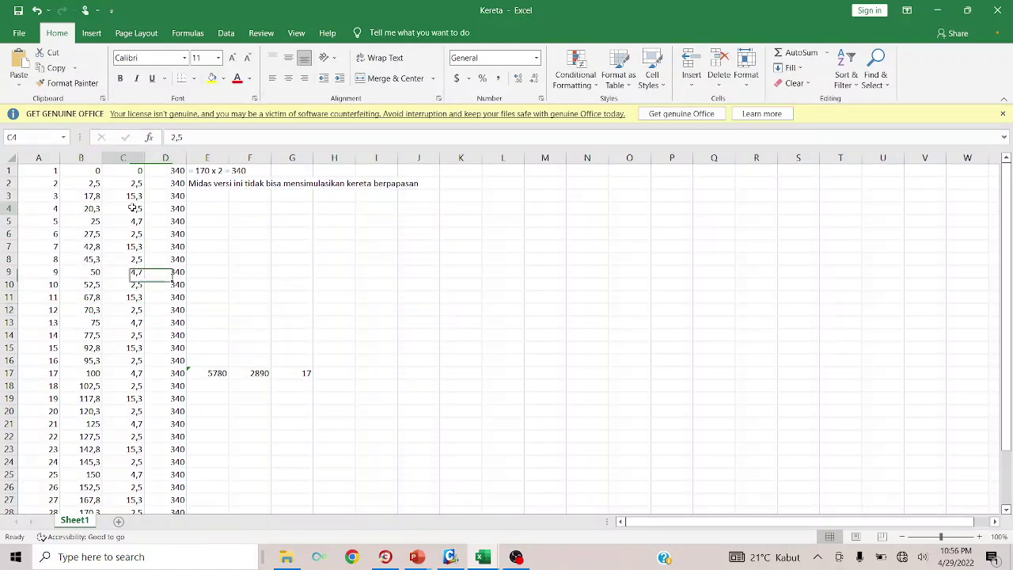
left_click(131, 259)
left_click(126, 296)
left_click(122, 332)
left_click(136, 358)
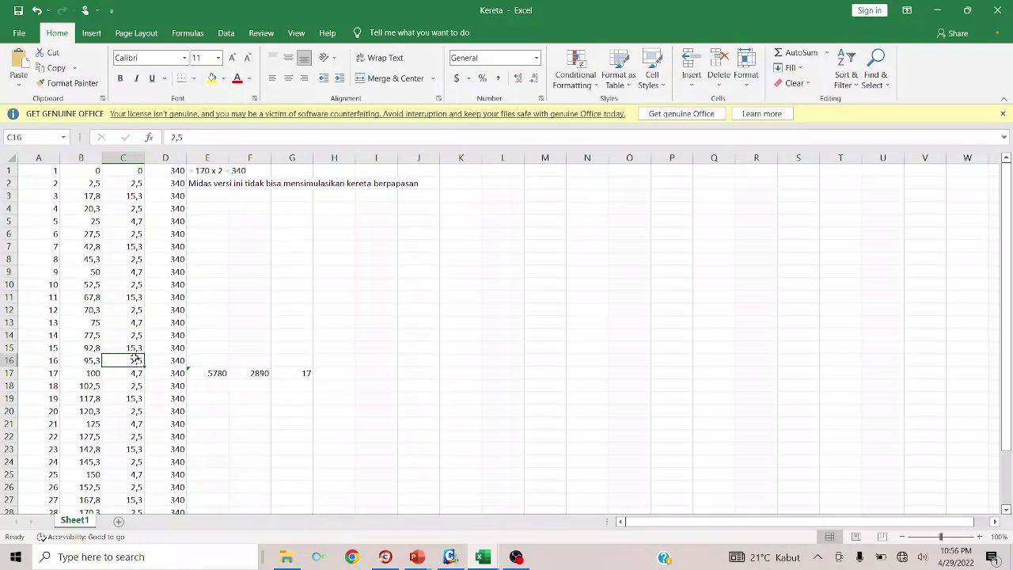
left_click(135, 325)
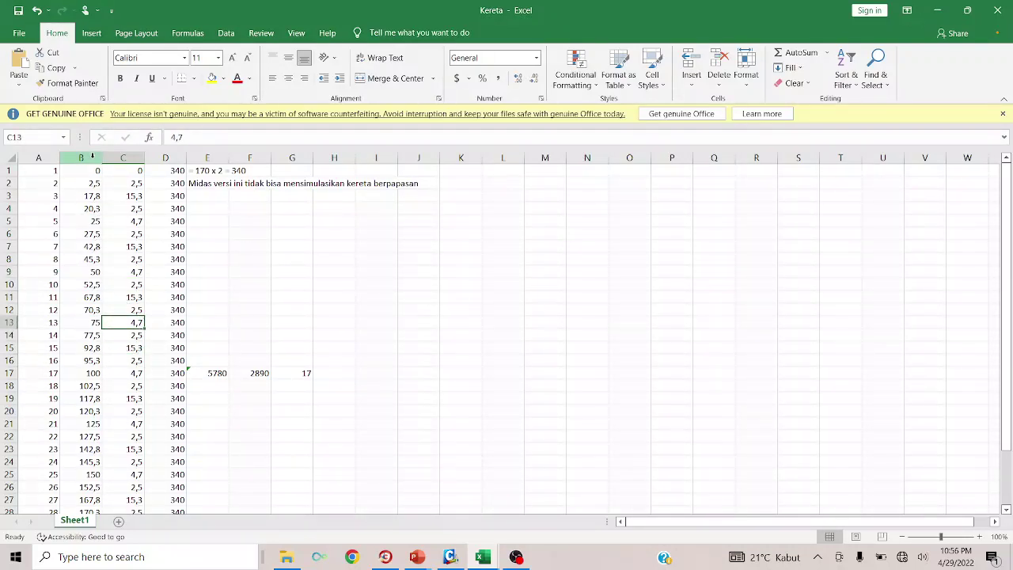
- Delete columns A and B from Sheet1 of the Kereta workbook
left_click_drag(84, 156, 44, 158)
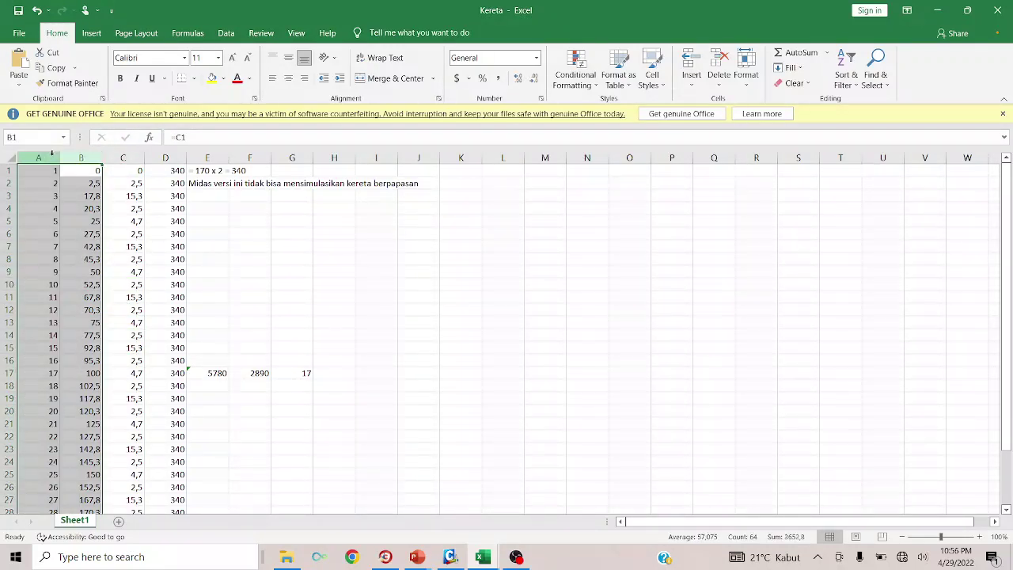
right_click(52, 159)
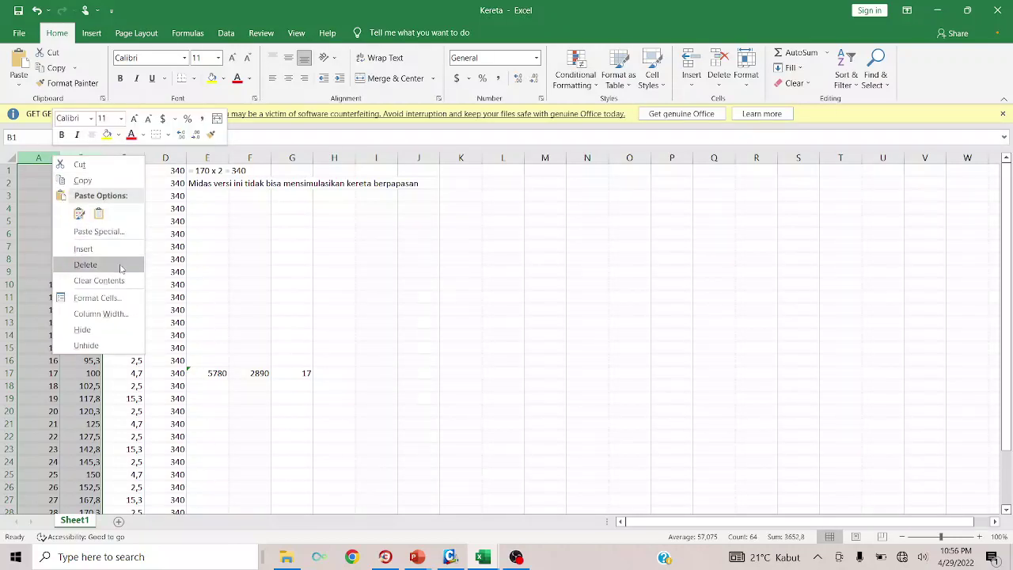
left_click(86, 265)
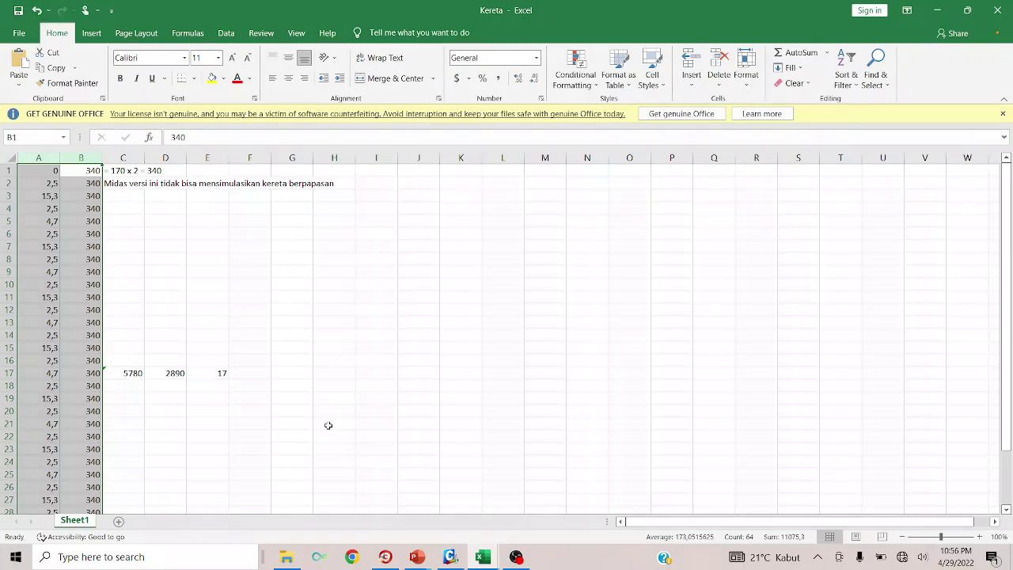
- Switch to MIDAS Civil and try to import the edited Kereta Excel file into the train load table
left_click(451, 557)
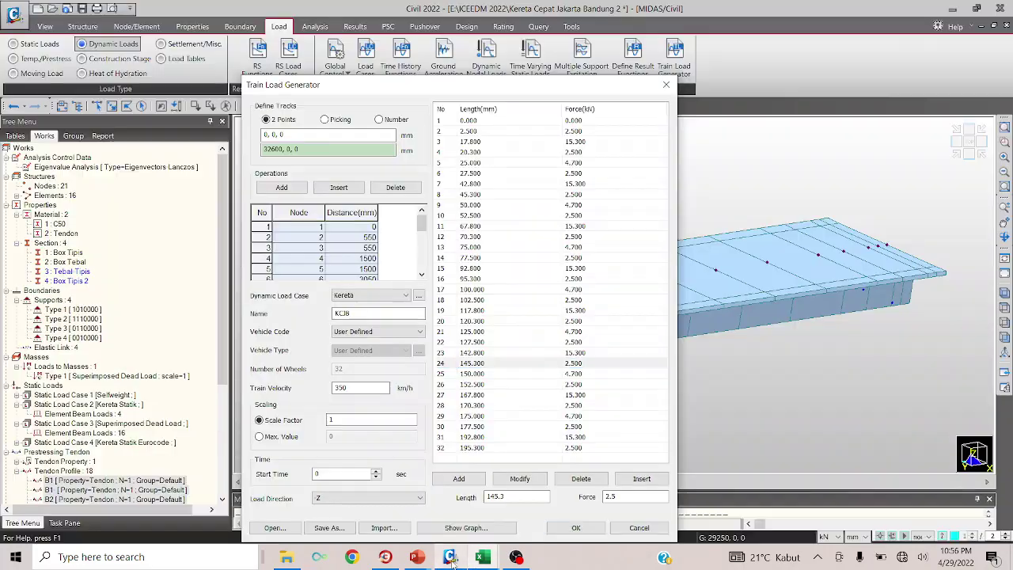
left_click(396, 528)
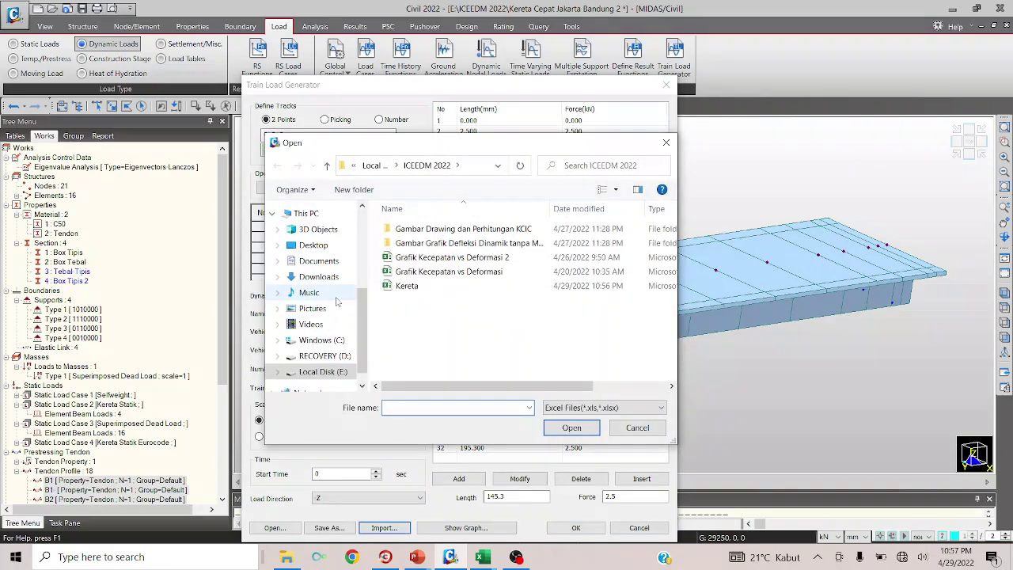
left_click(406, 287)
left_click(567, 429)
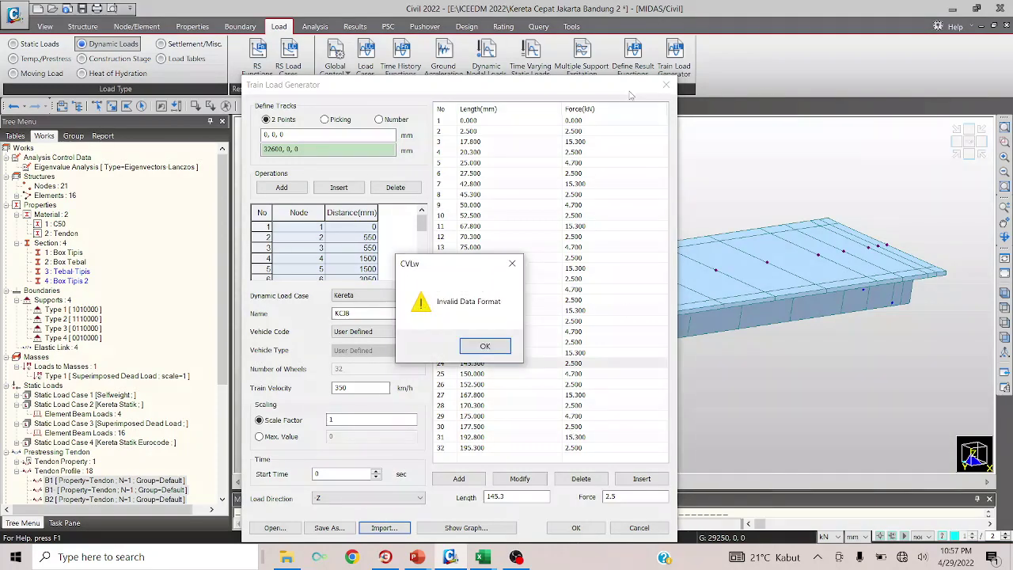
left_click(492, 349)
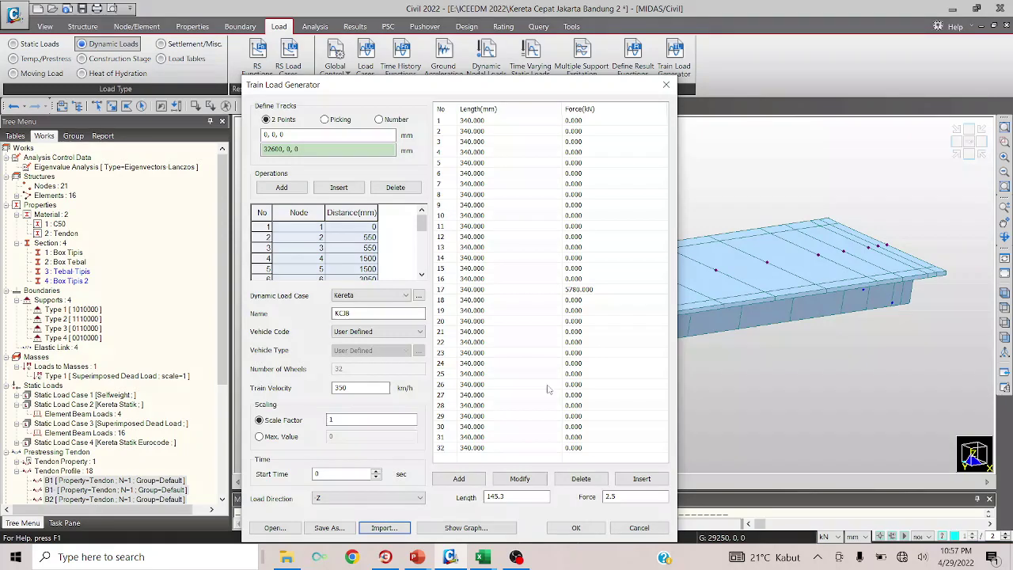
- Switch back to the Kereta workbook in Excel and undo the deletion of columns A and B
mouse_move(483, 556)
left_click(522, 513)
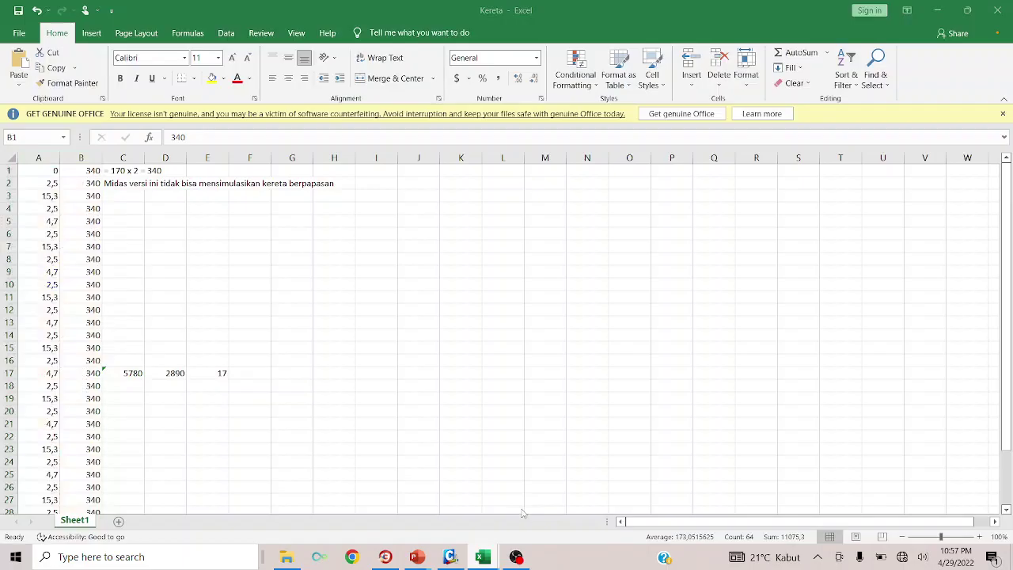
key("ctrl+z")
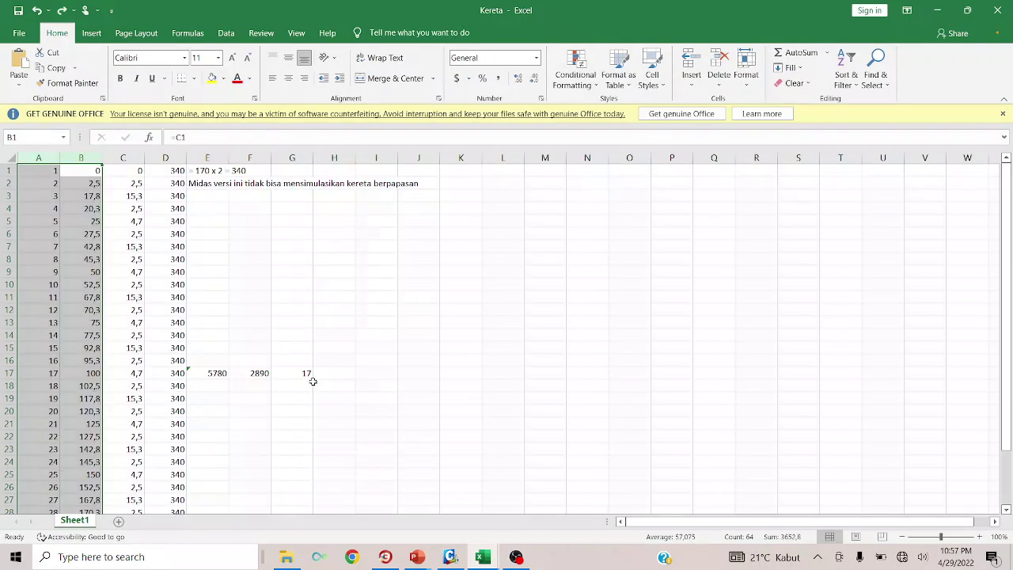
- Delete only column B, which holds the cumulative axle distances, from Sheet1
left_click(91, 158)
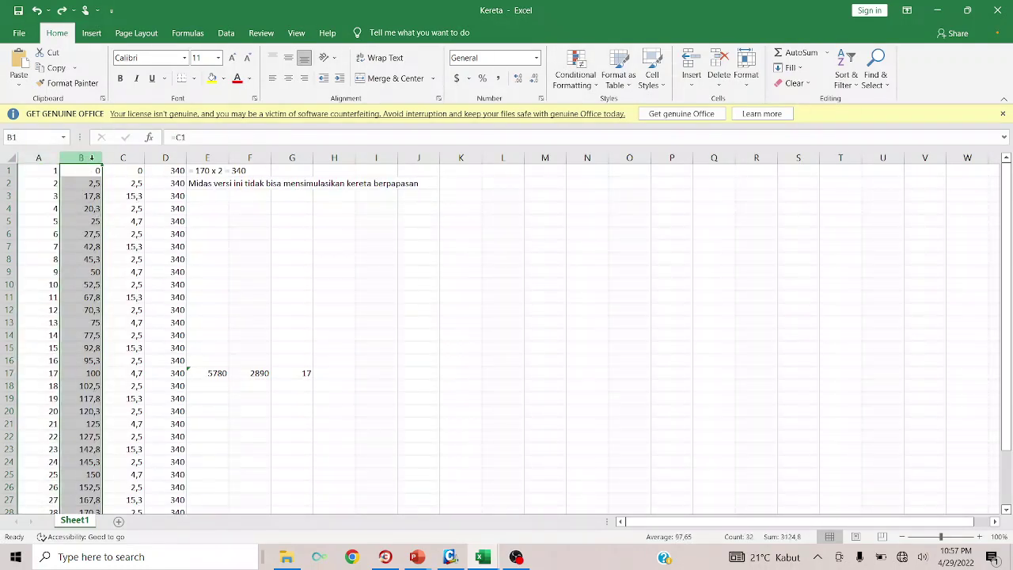
right_click(91, 158)
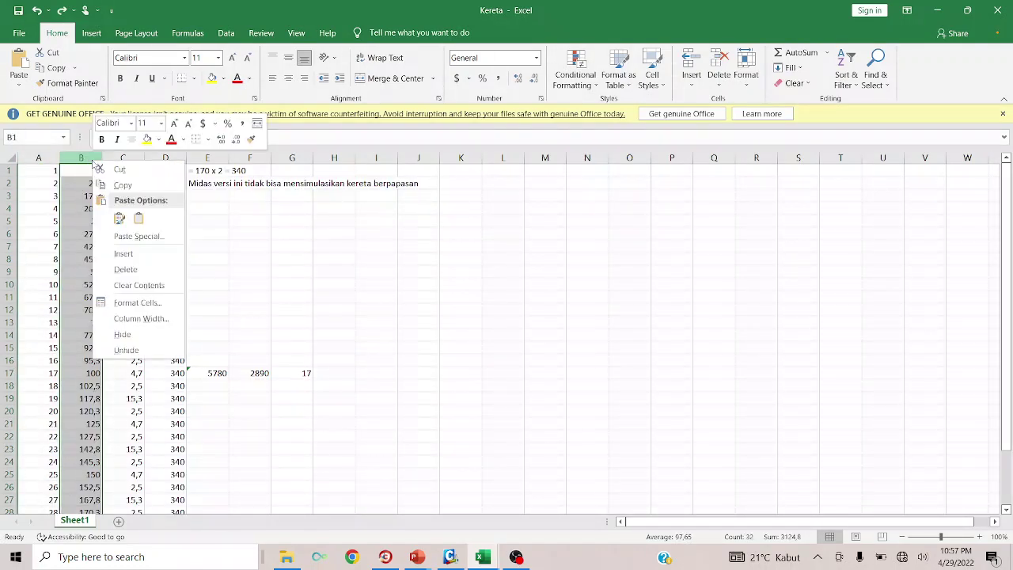
left_click(158, 270)
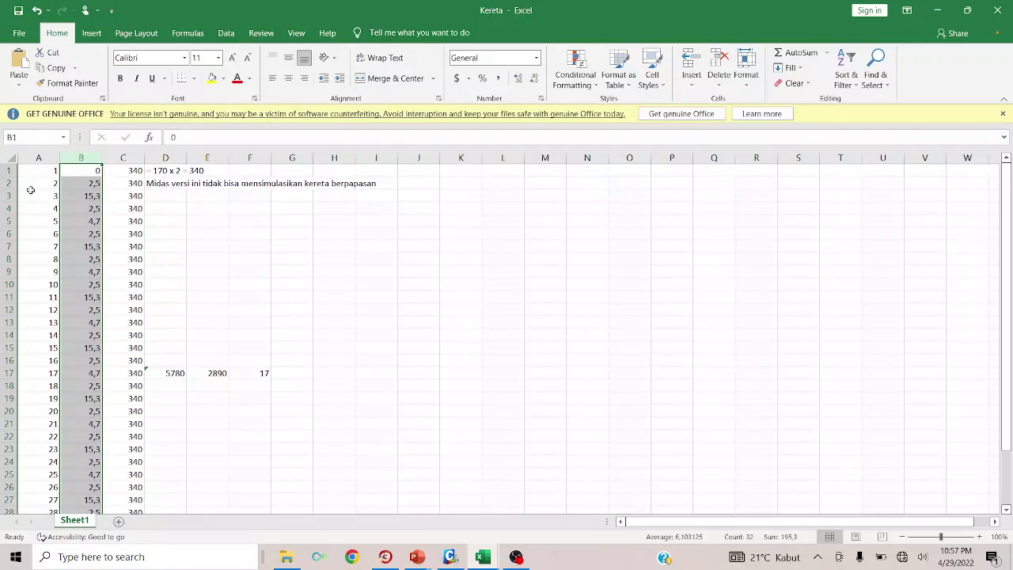
- Review the axle numbering in column A down to the last row of data
left_click(50, 184)
left_click(46, 209)
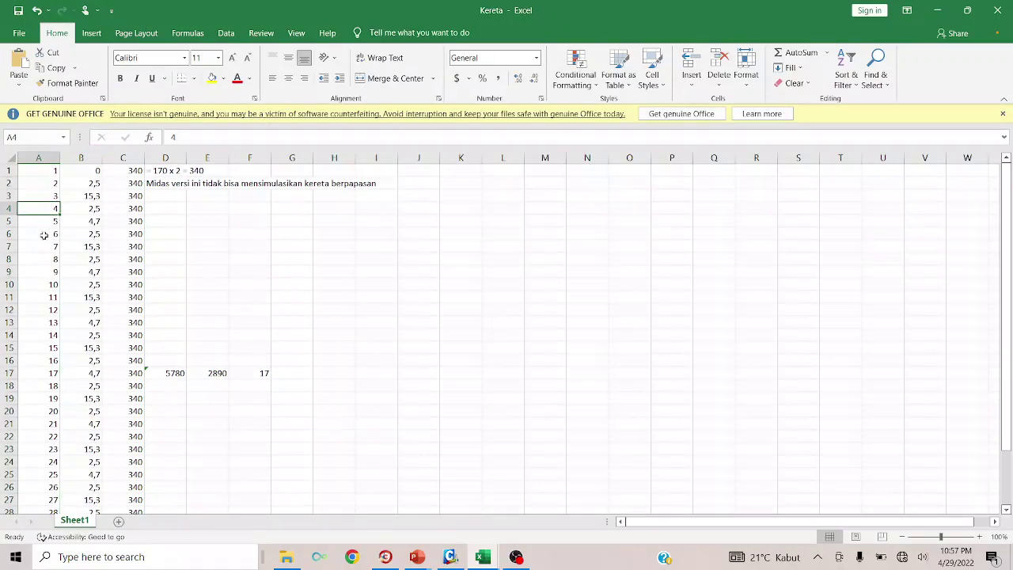
left_click(44, 235)
left_click(47, 260)
left_click(50, 283)
scroll(50, 285, "down", 7)
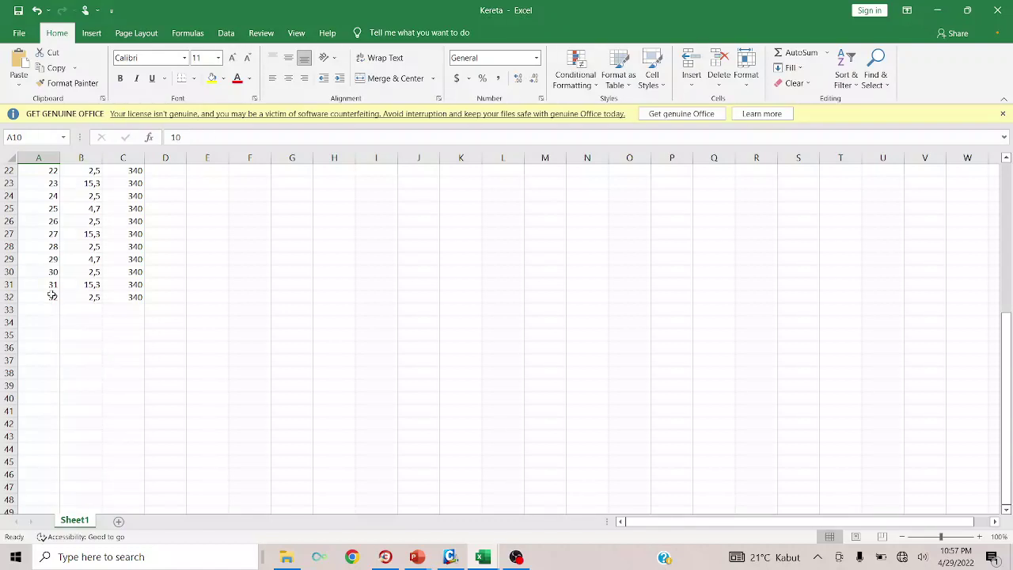
- Check the axle numbers, spacings and loads in columns A to C of Sheet1
left_click(51, 296)
left_click(49, 260)
scroll(50, 264, "up", 7)
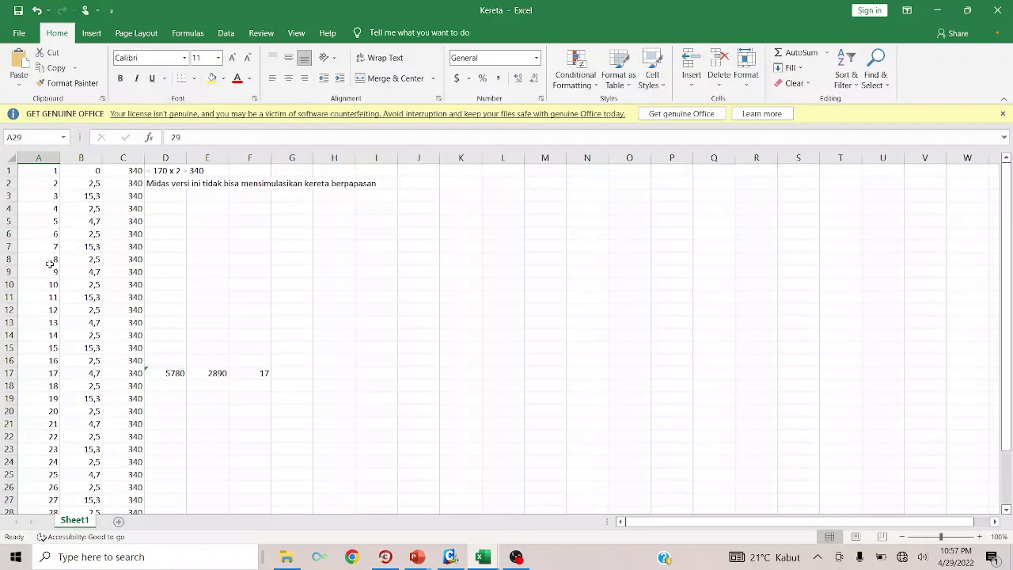
left_click(54, 285)
left_click_drag(91, 174, 115, 221)
left_click_drag(131, 172, 119, 234)
left_click(93, 200)
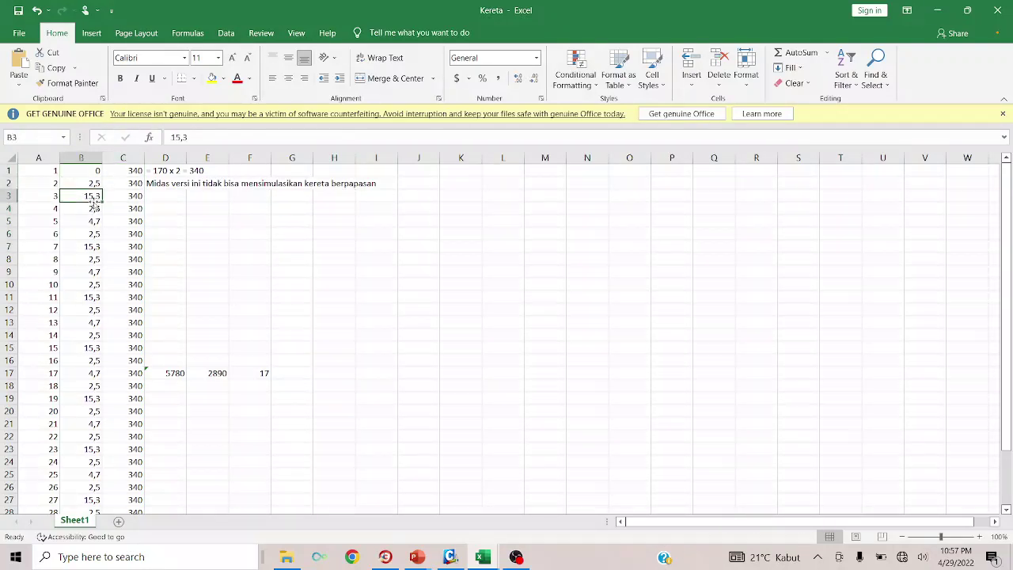
- Save the corrected Kereta workbook and switch to the train load setup in MIDAS Civil
left_click(19, 13)
left_click(453, 557)
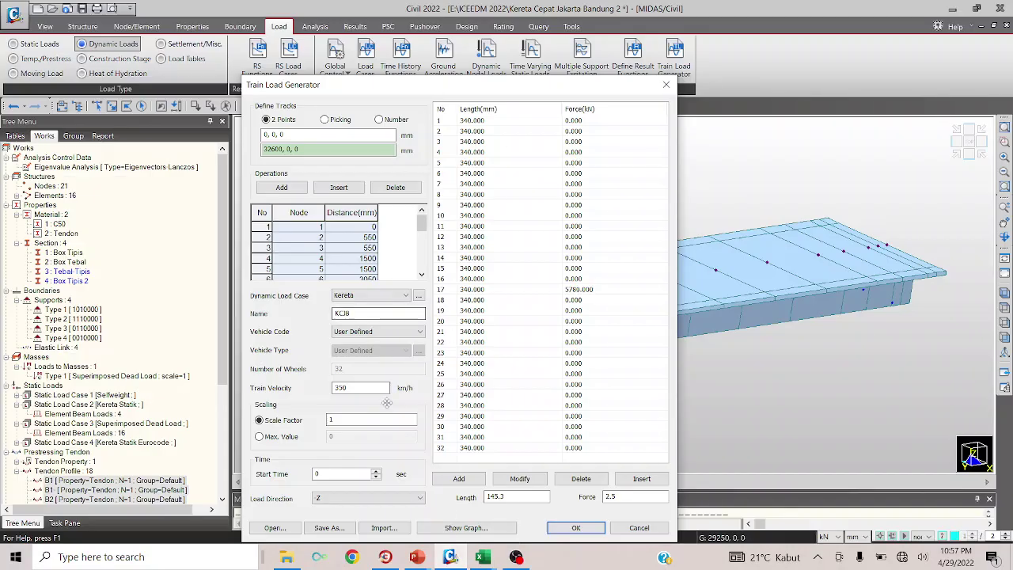
left_click(385, 527)
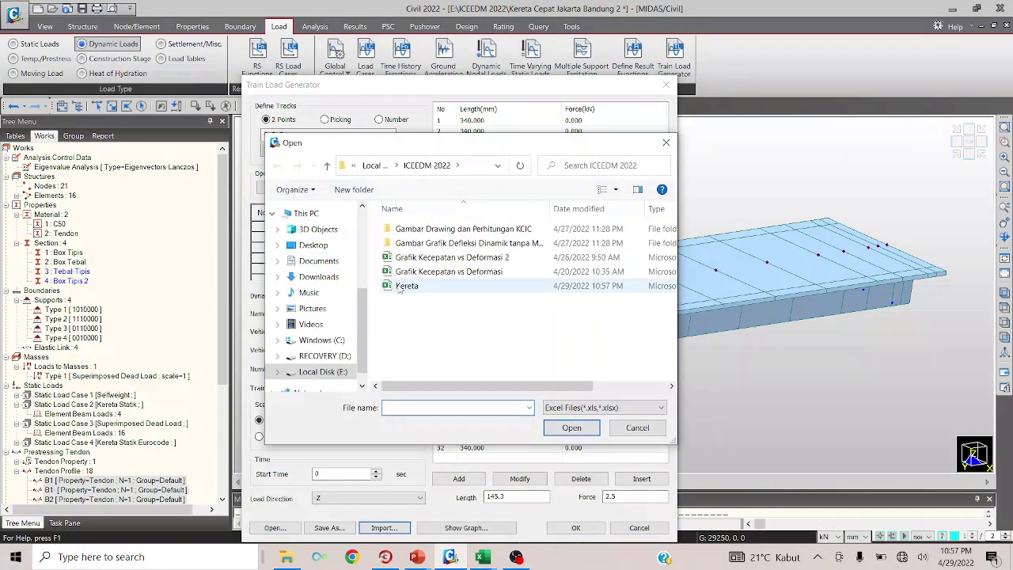
left_click(584, 433)
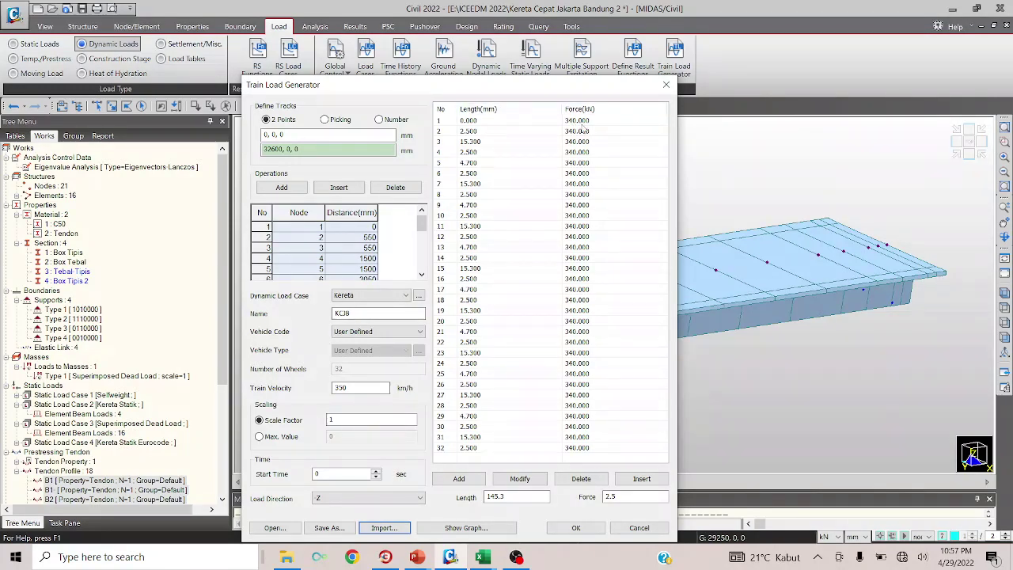
left_click(640, 528)
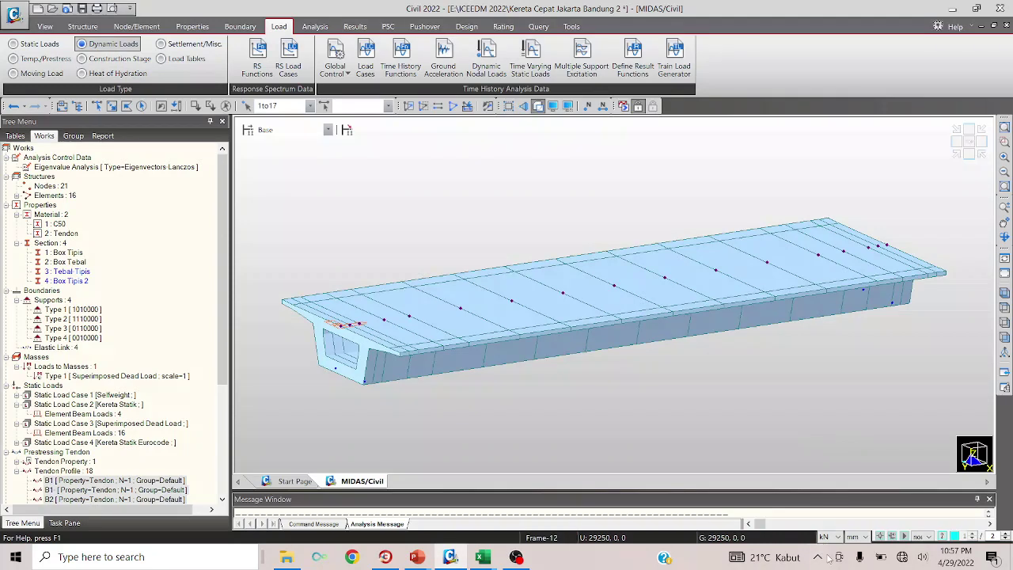
- Set the model's length unit to m
left_click(856, 537)
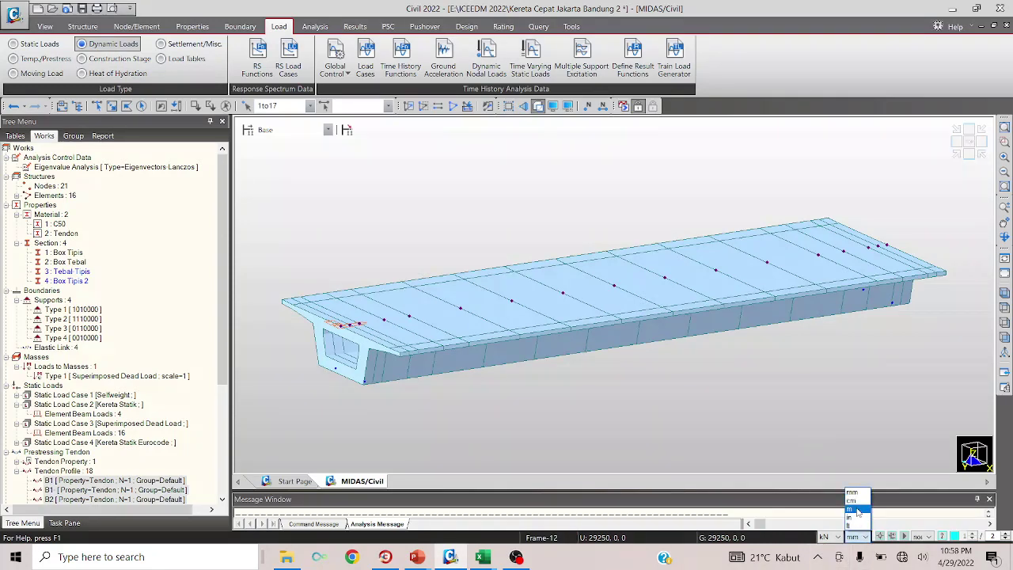
left_click(857, 510)
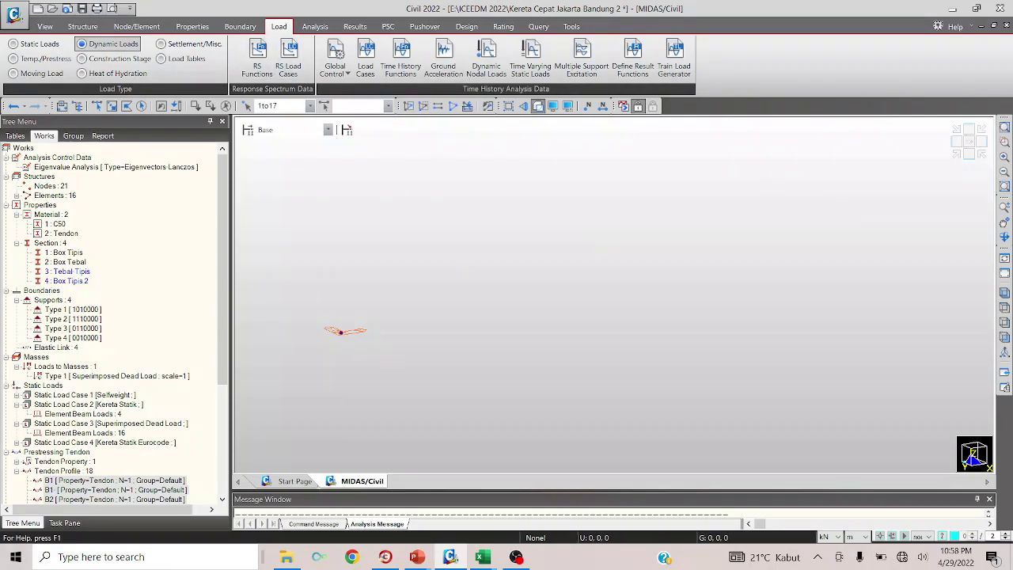
left_click(1004, 142)
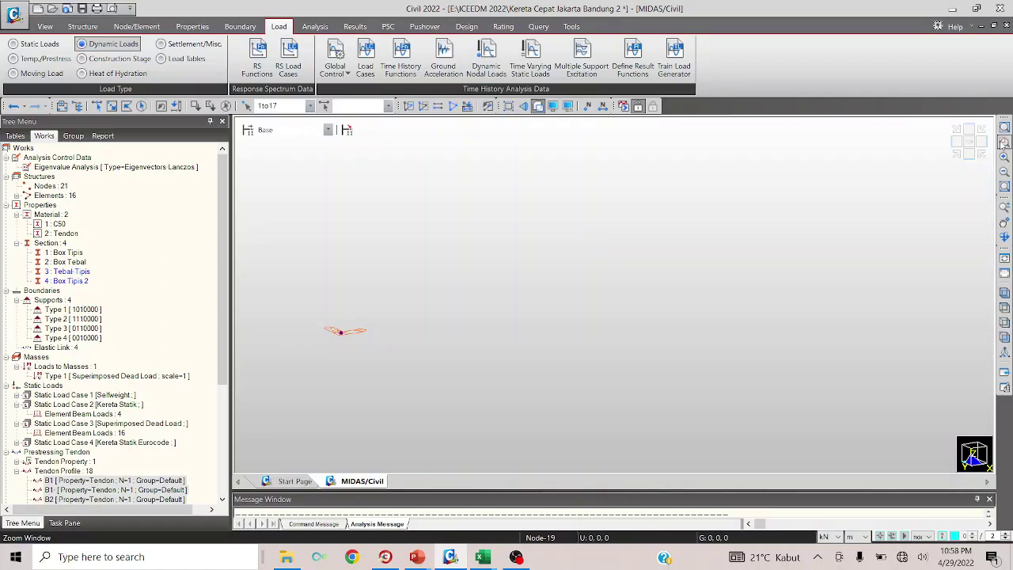
left_click(349, 341)
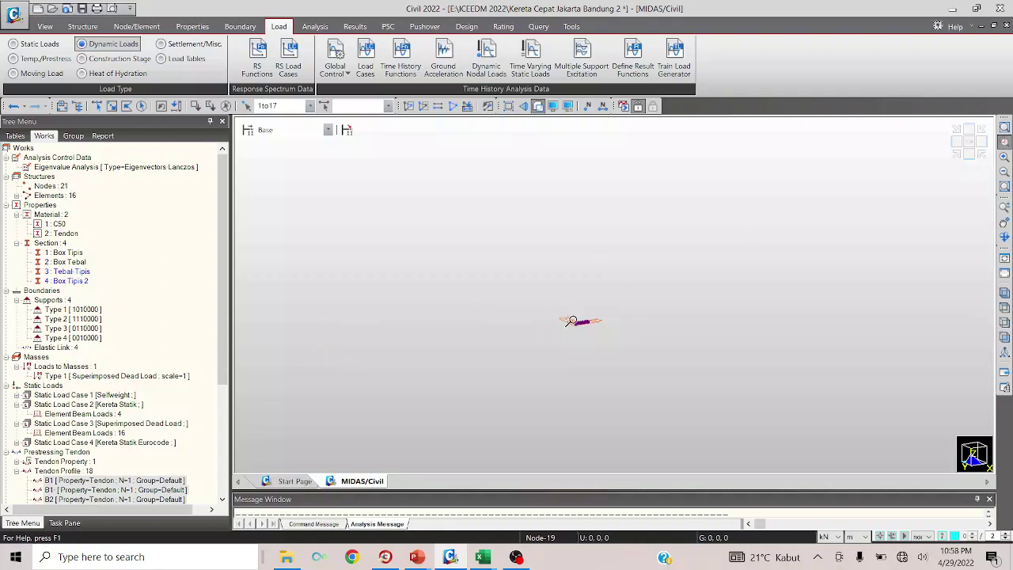
left_click_drag(570, 320, 598, 331)
left_click_drag(388, 259, 783, 383)
left_click_drag(528, 280, 674, 329)
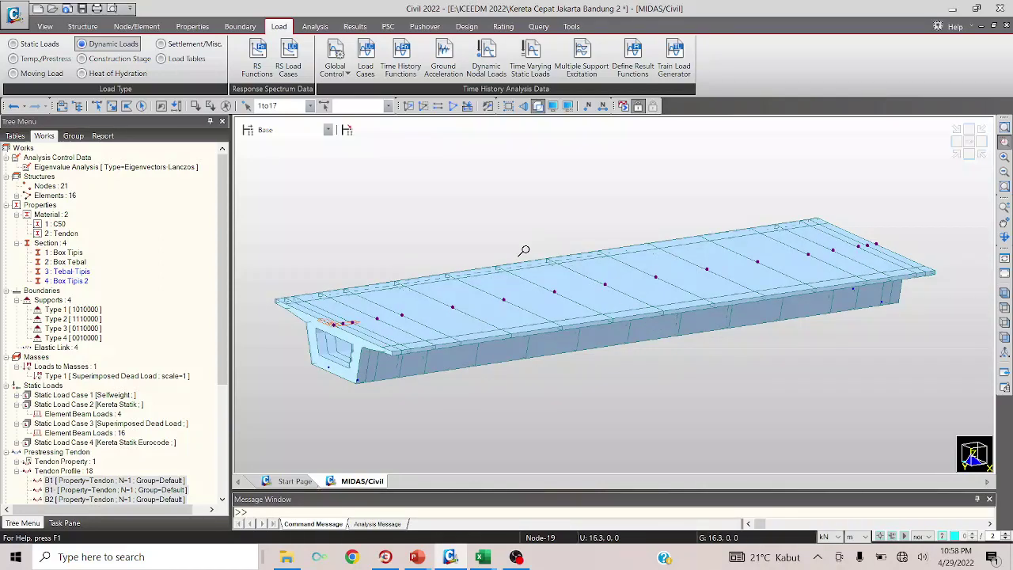
- Start a new train load and define its two-point track along the deck from 0, 0, 0 to 32.6, 0, 0
left_click(677, 57)
left_click(77, 60)
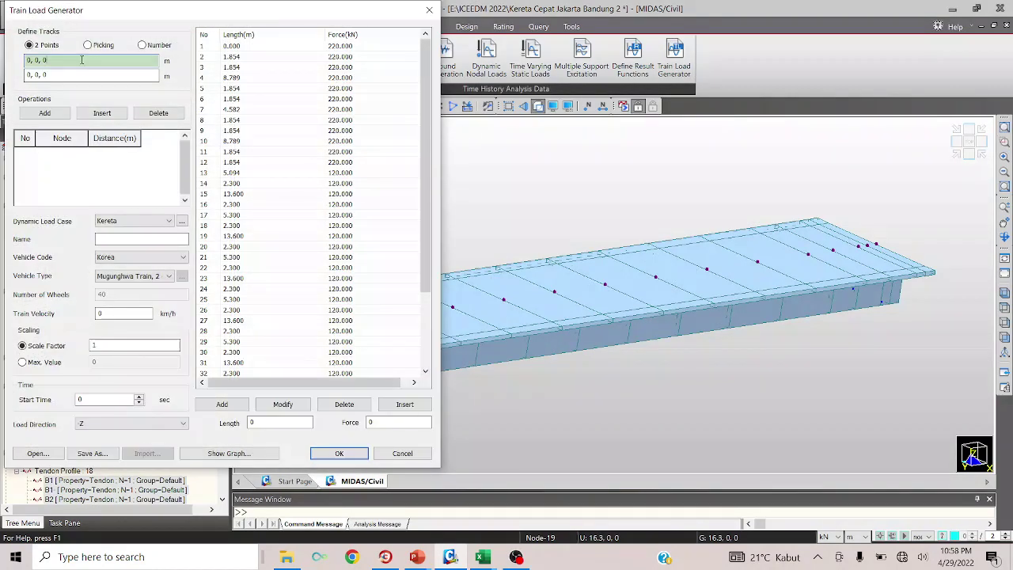
left_click_drag(179, 11, 96, 134)
left_click(336, 323)
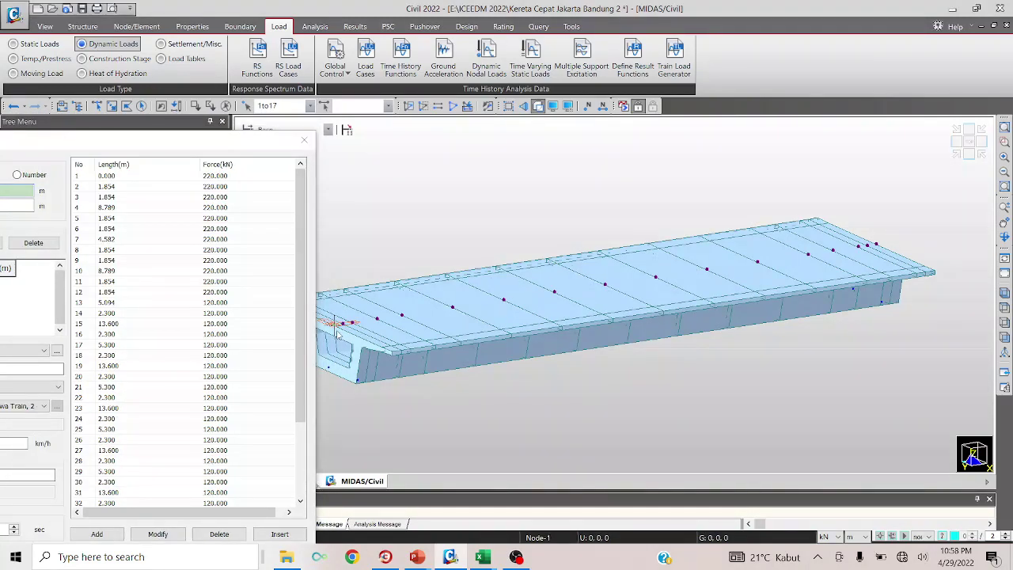
left_click(871, 247)
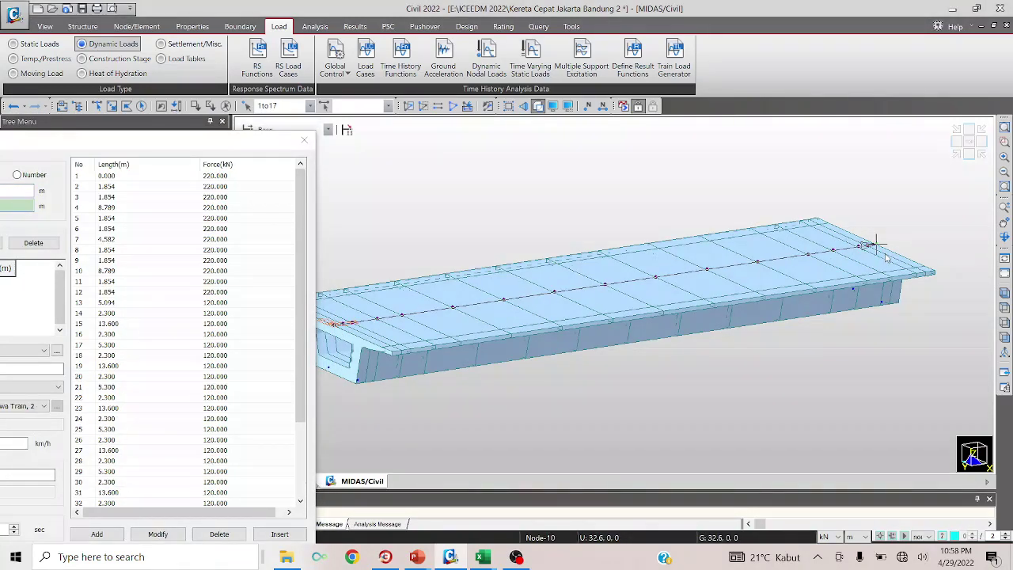
left_click_drag(136, 134, 528, 55)
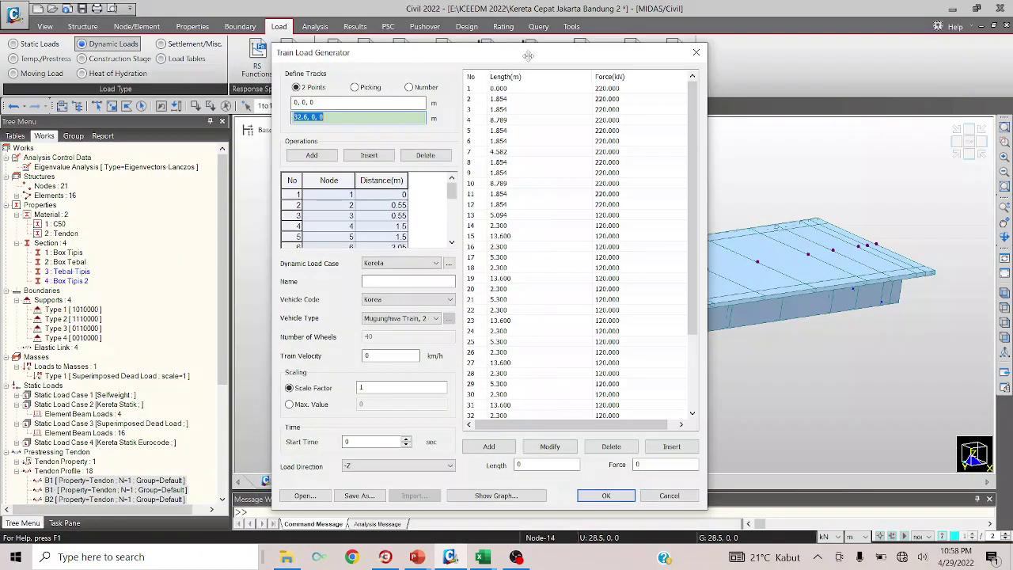
- Name the train load KCJB, choose the User Defined vehicle code and set the train velocity to 350 km/h
left_click(388, 280)
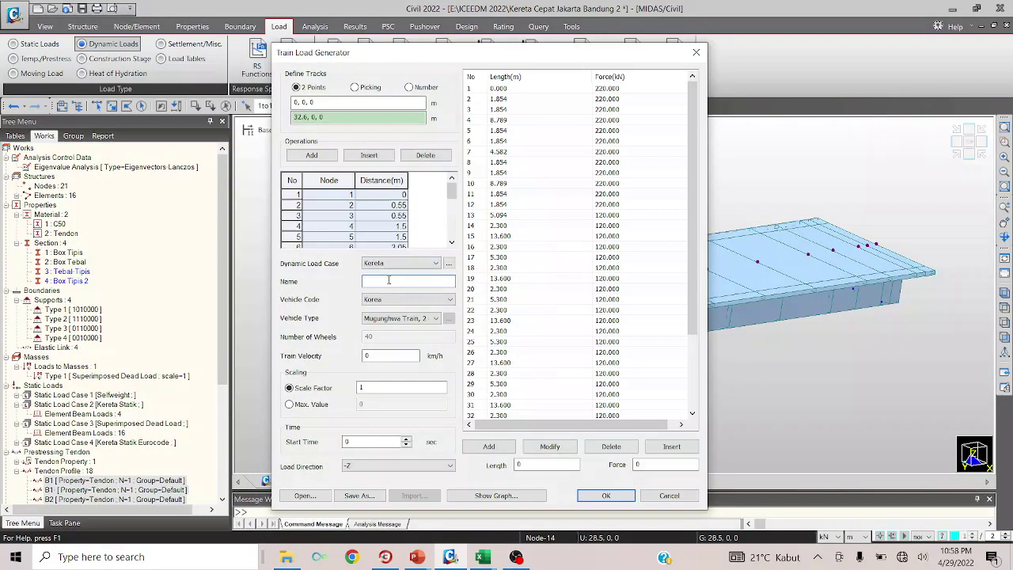
type("KCJB")
left_click(400, 299)
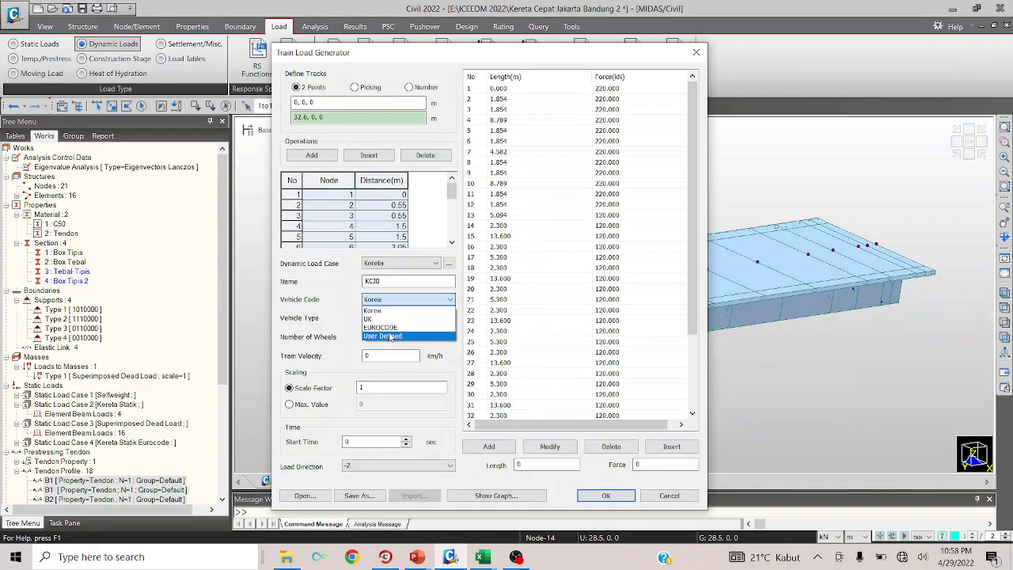
left_click(399, 336)
double_click(391, 356)
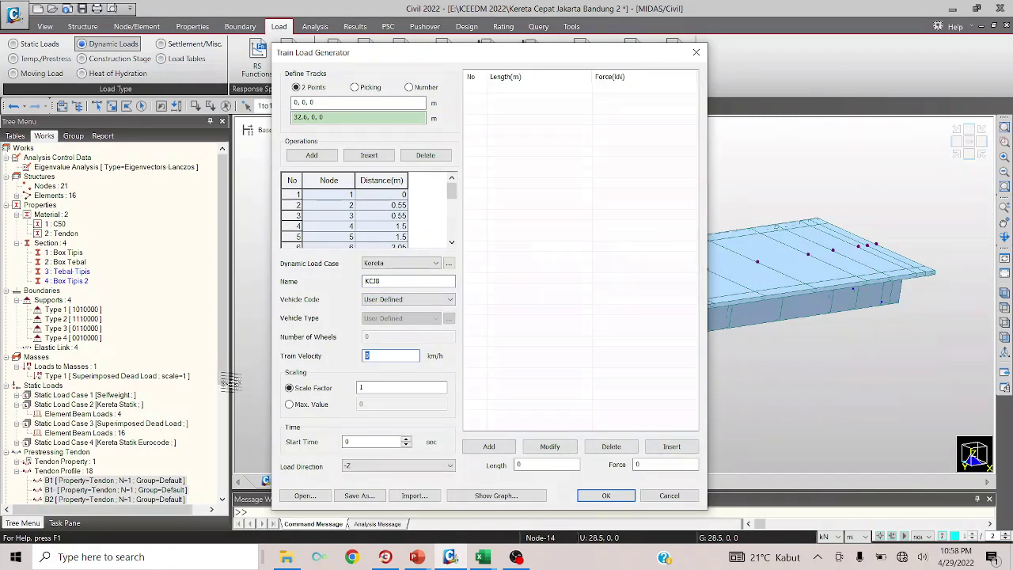
type("35")
- Import the Kereta Excel file into the axle load table and preview the time history function graph for node 1
left_click(414, 495)
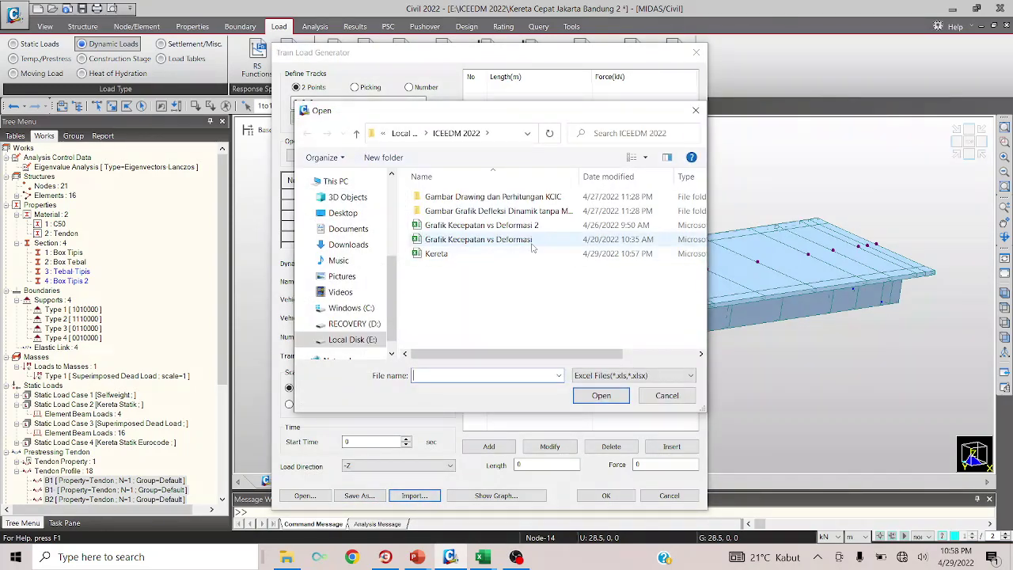
left_click(471, 256)
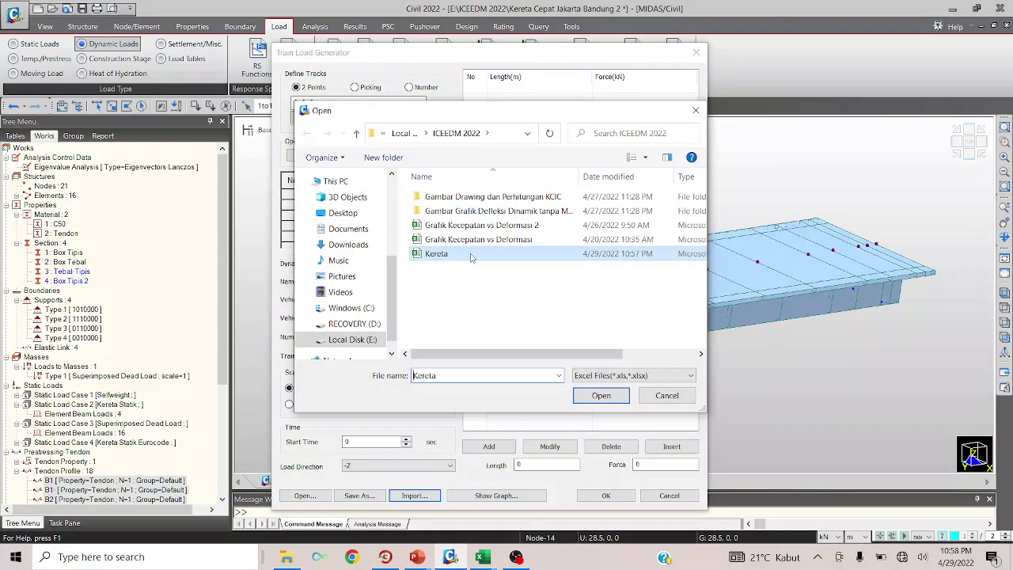
left_click(580, 400)
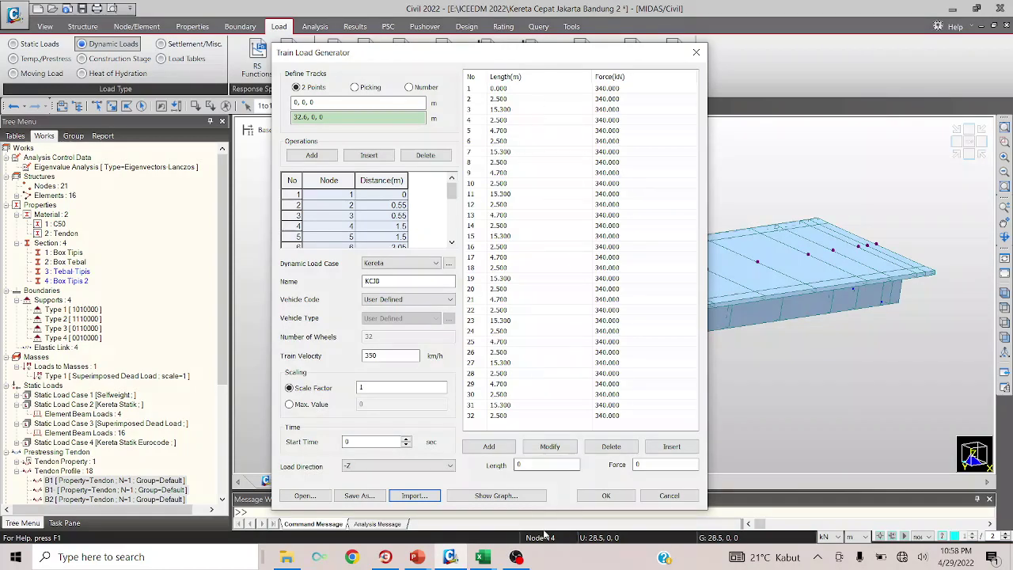
left_click(512, 497)
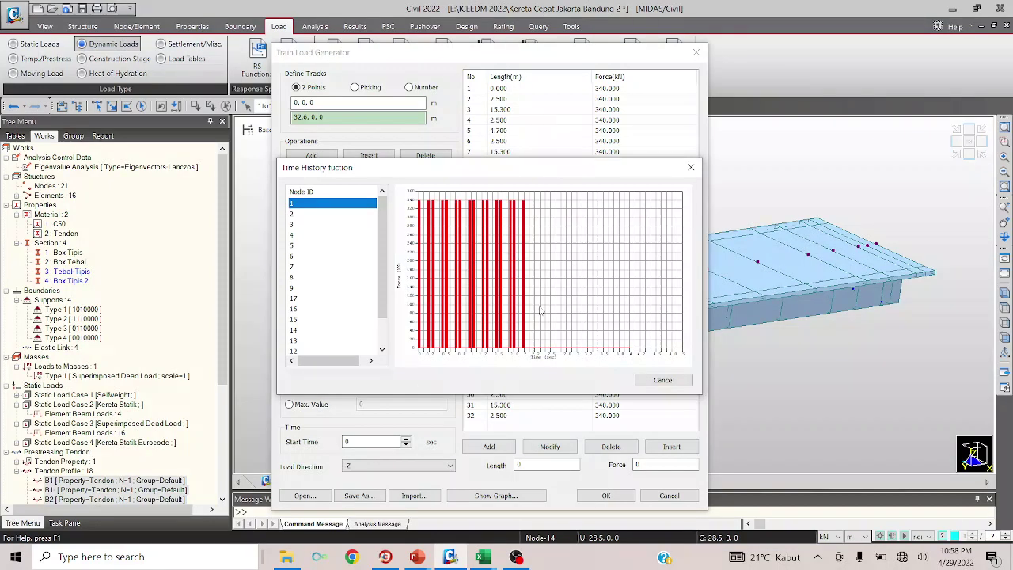
left_click(663, 380)
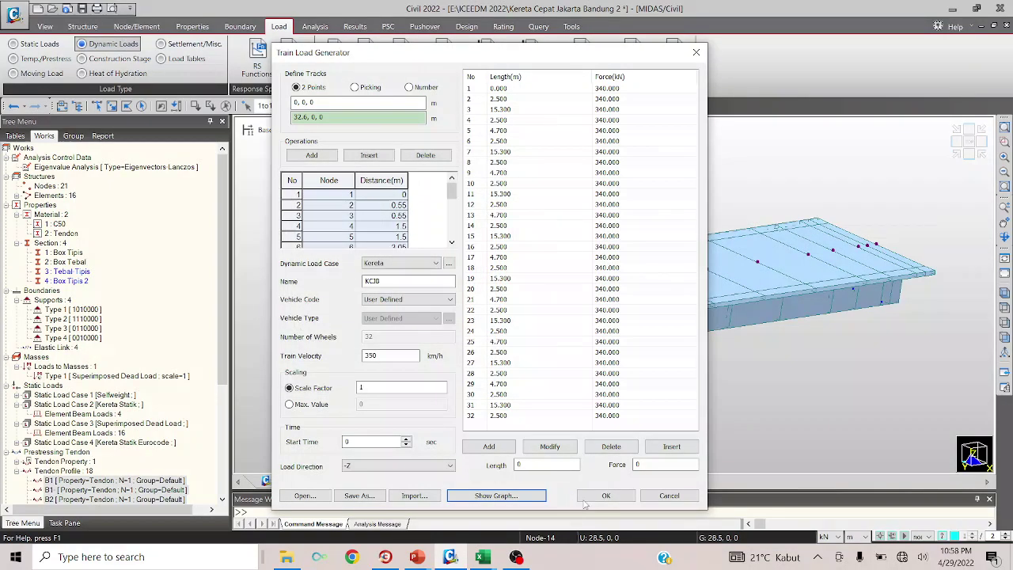
- Generate the KCJB train loads on the bridge nodes and run the analysis
left_click(605, 496)
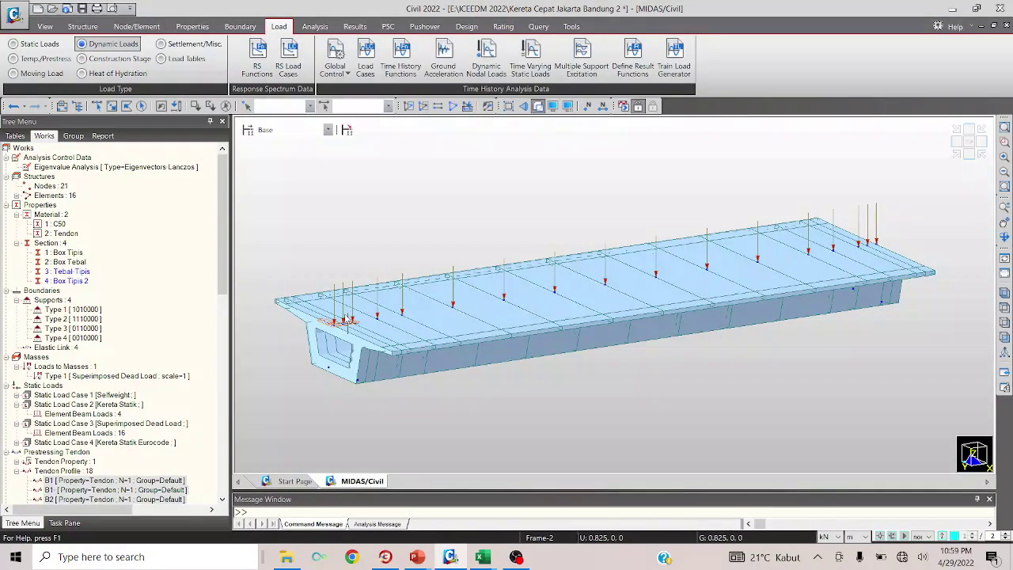
left_click(625, 108)
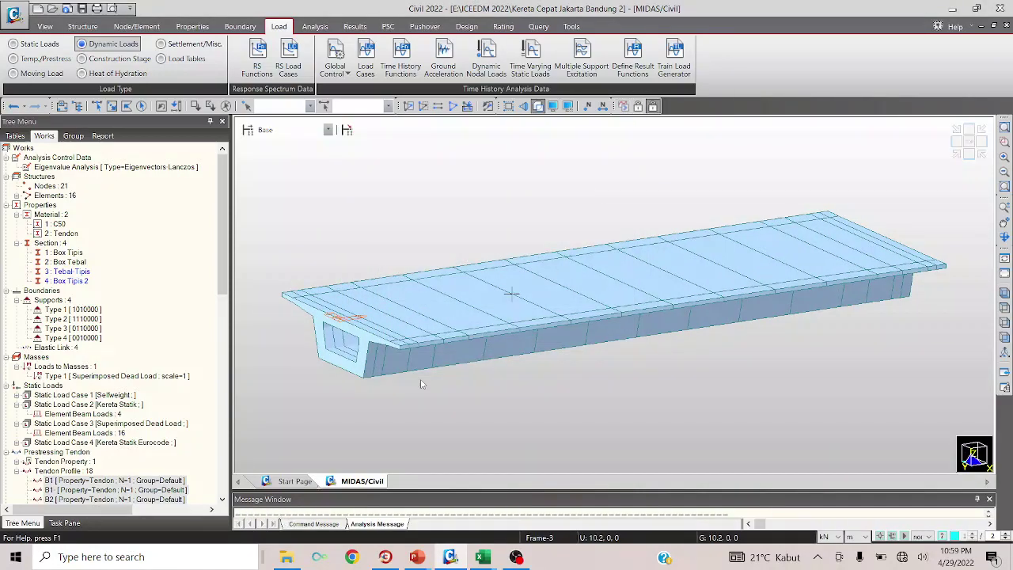
- Open the definition of time history graph result functions and display the node numbers on the bridge model
left_click(355, 27)
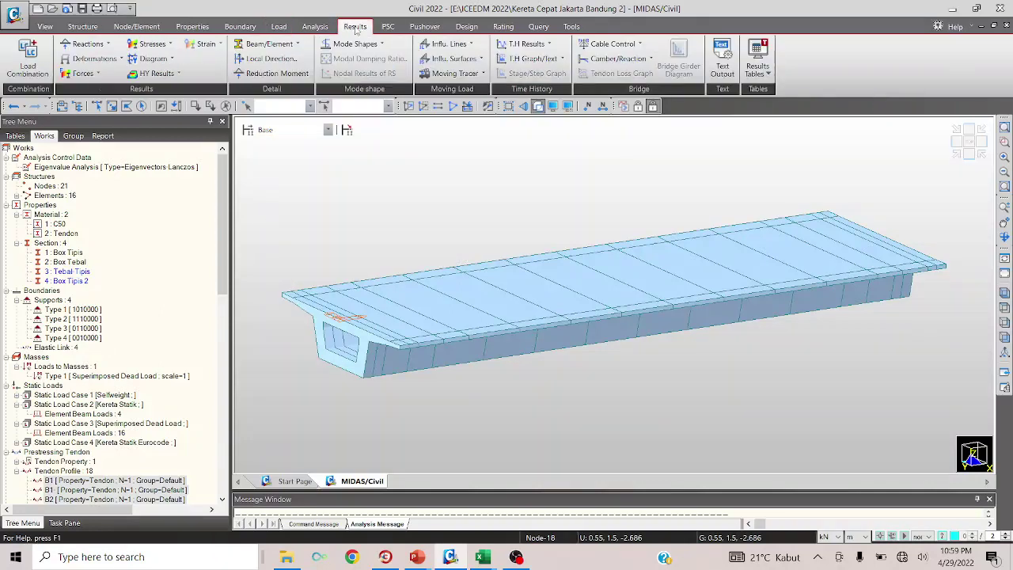
left_click(538, 59)
left_click(546, 76)
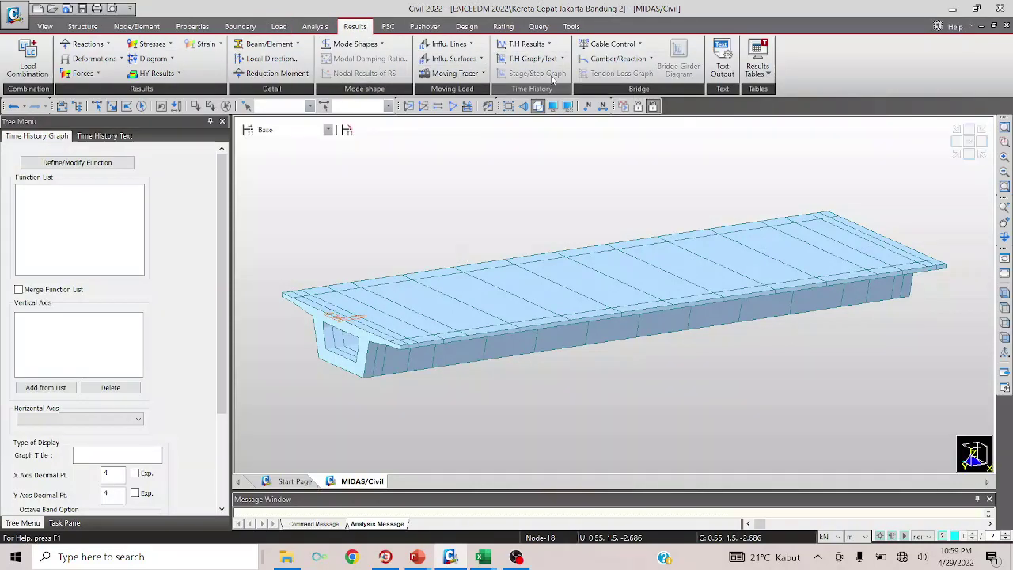
left_click(63, 164)
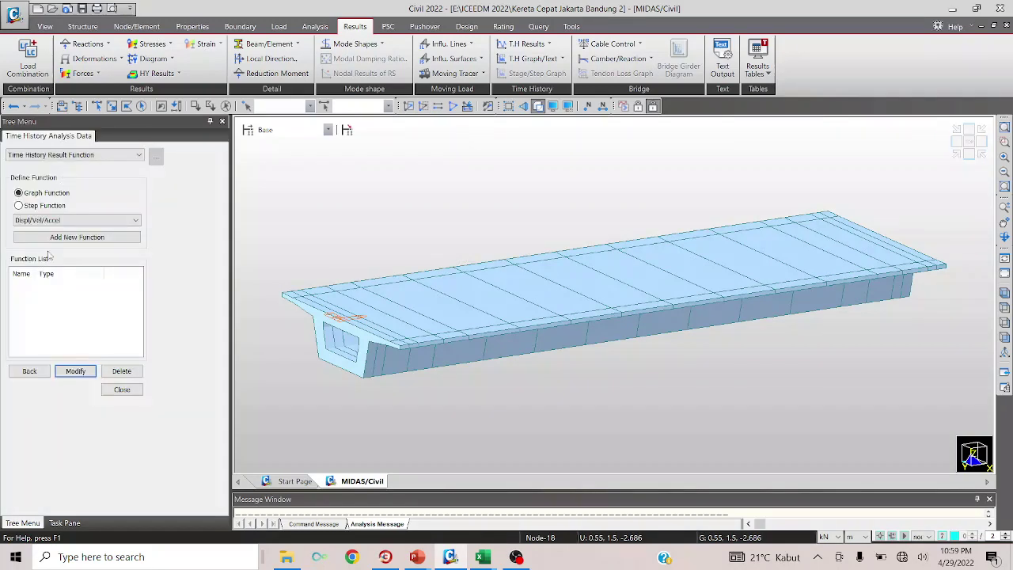
left_click(587, 106)
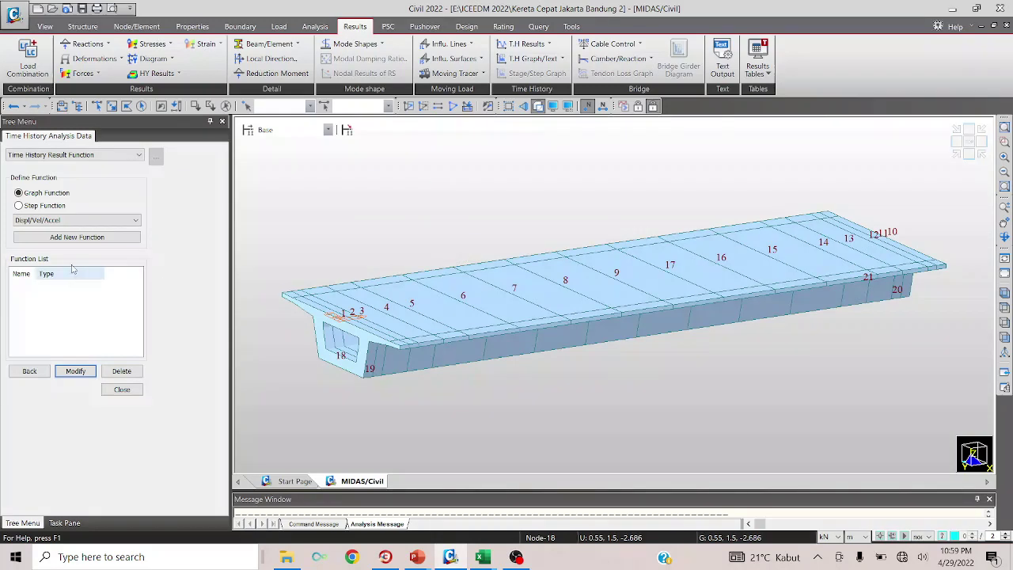
- Add a displacement graph function named 9 for node 9 under the Kereta load case, choosing its displacement component
left_click(86, 239)
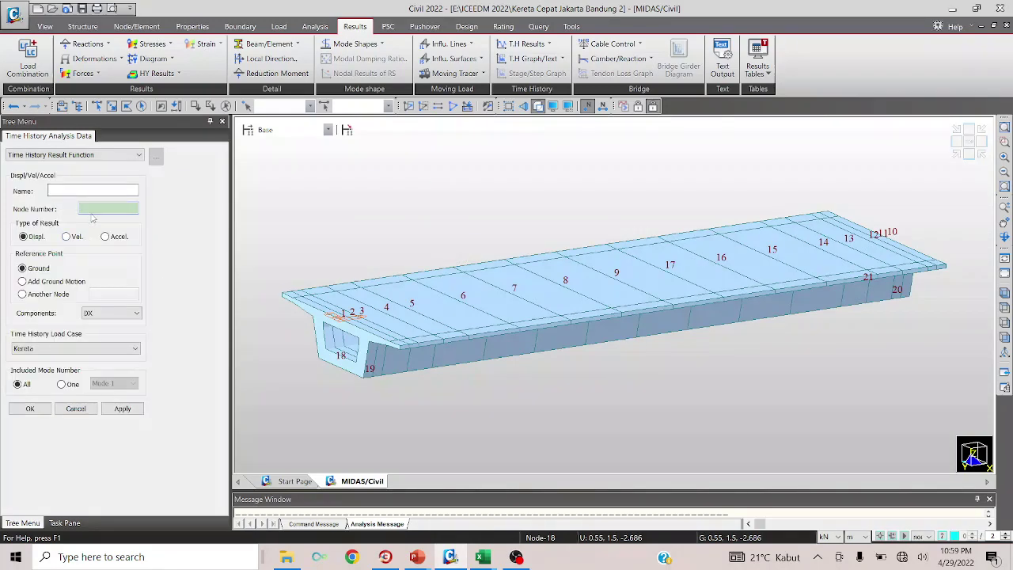
type("9")
left_click(81, 188)
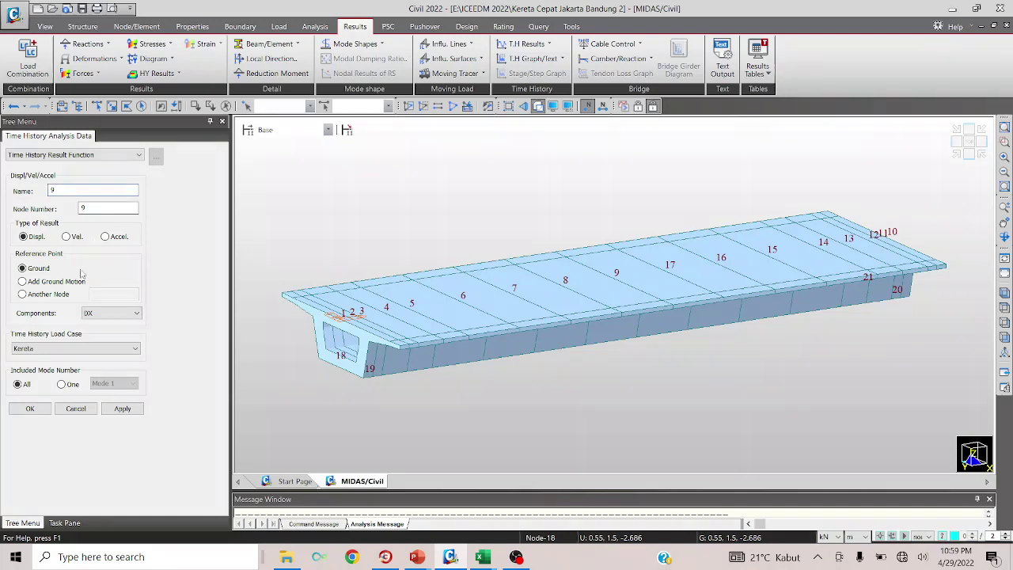
left_click(134, 313)
left_click(104, 341)
left_click(29, 408)
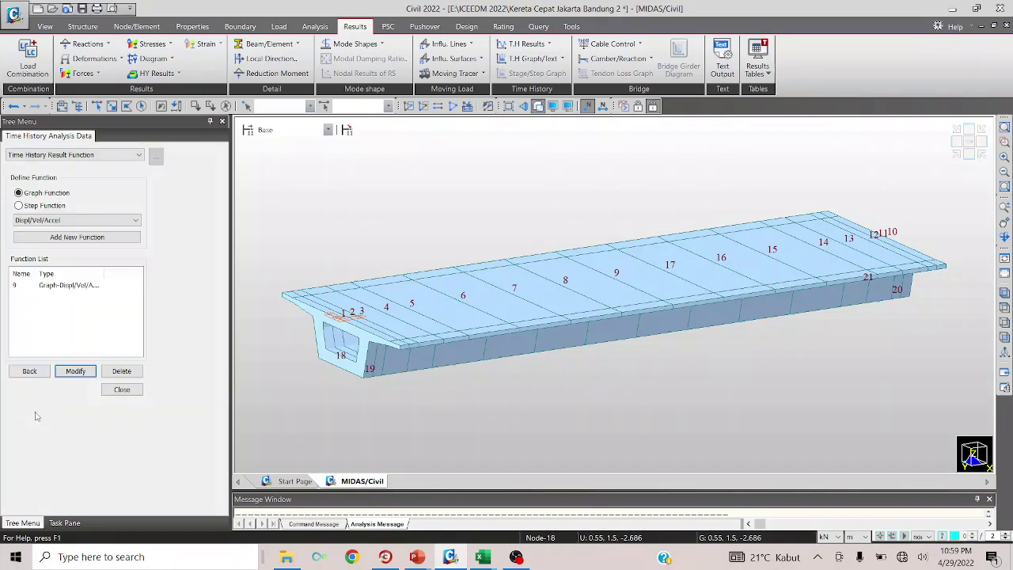
left_click(121, 390)
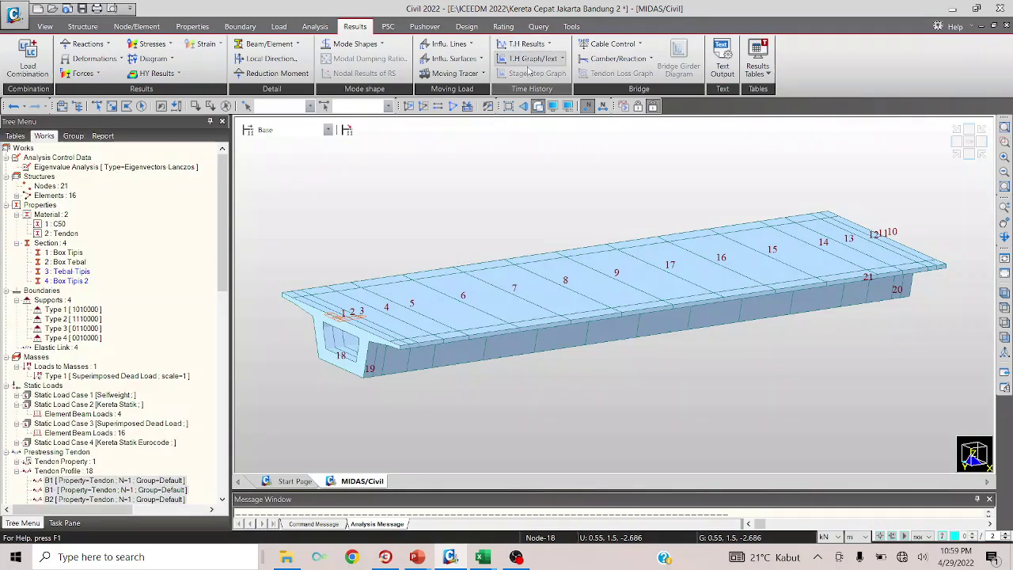
- Open the time history graph settings and add function 9 to the vertical axis
left_click(529, 64)
left_click(537, 78)
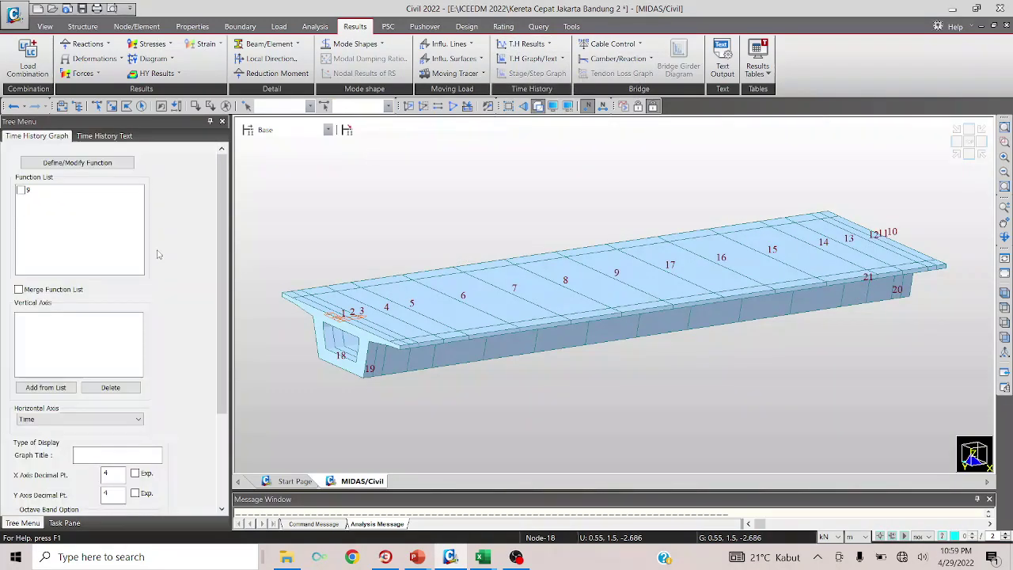
left_click(21, 190)
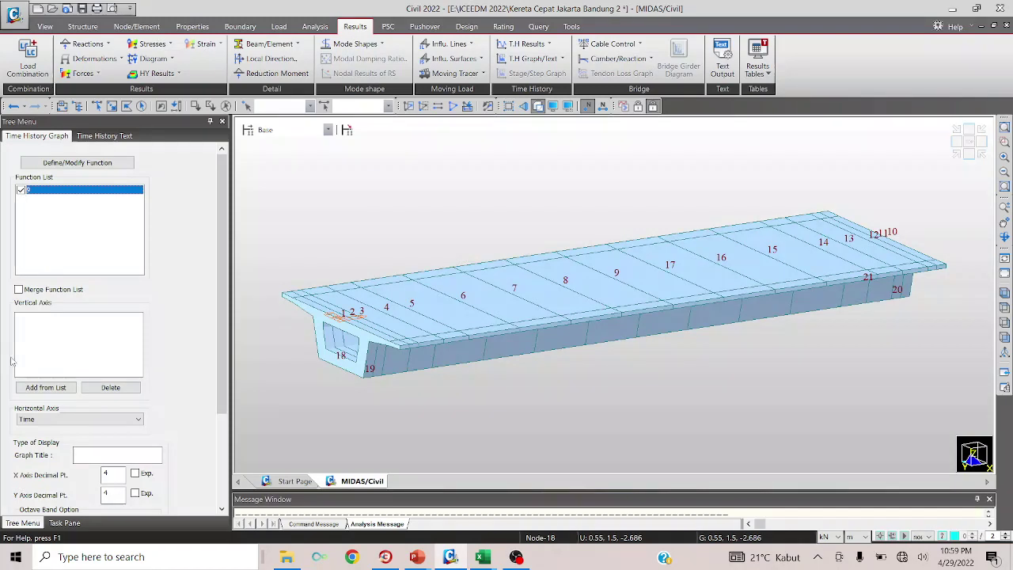
left_click(42, 388)
- Plot the time history graph with 0 decimal places on both axes and mm as the length unit
left_click_drag(113, 474, 101, 474)
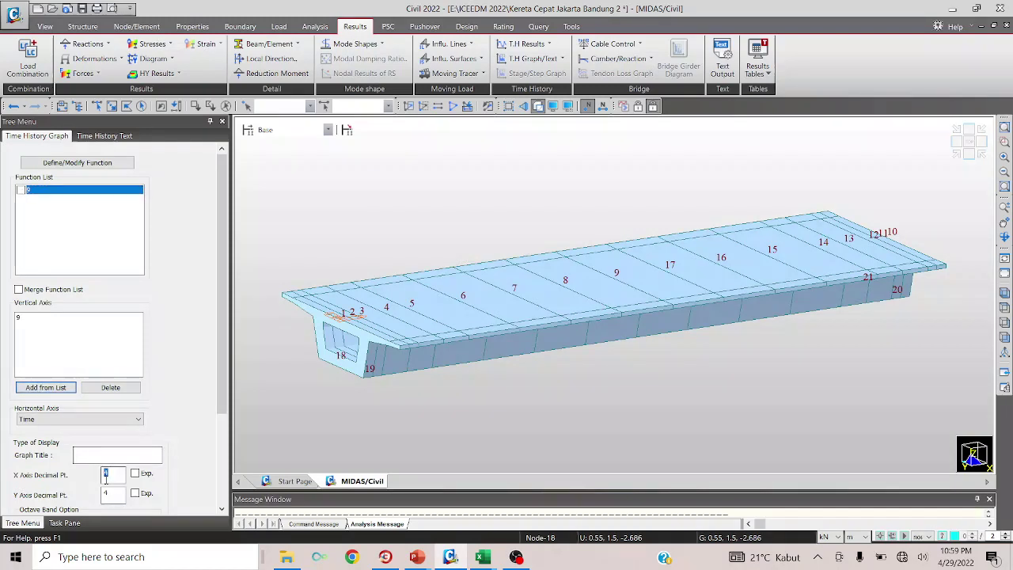
type("00")
scroll(107, 475, "down", 3)
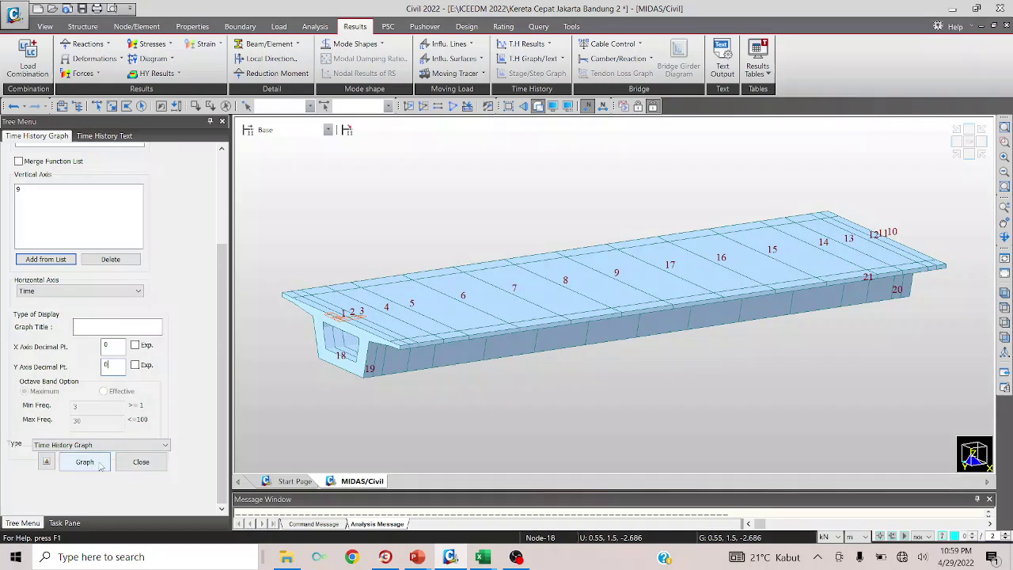
left_click(865, 536)
left_click(853, 493)
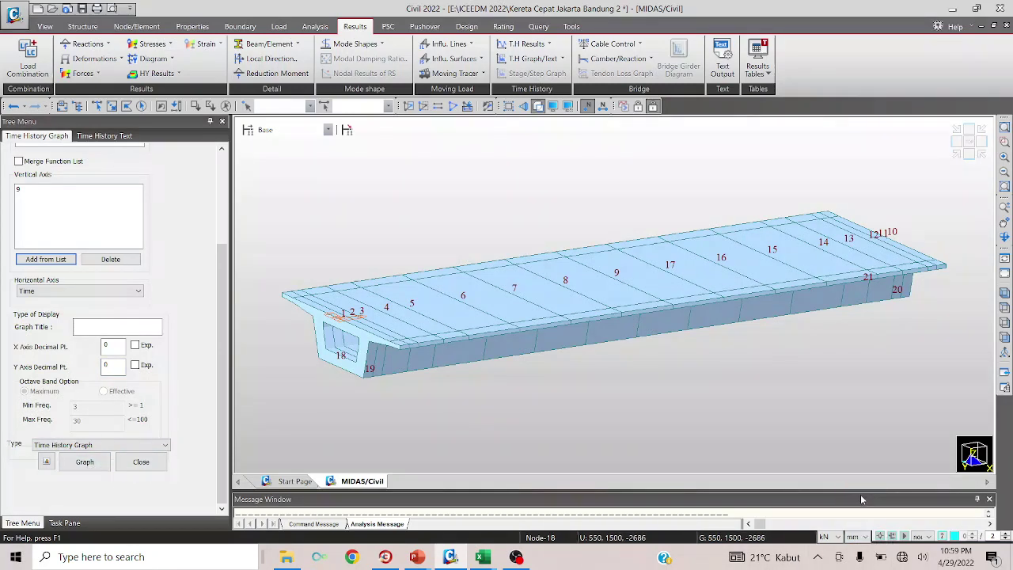
left_click(85, 468)
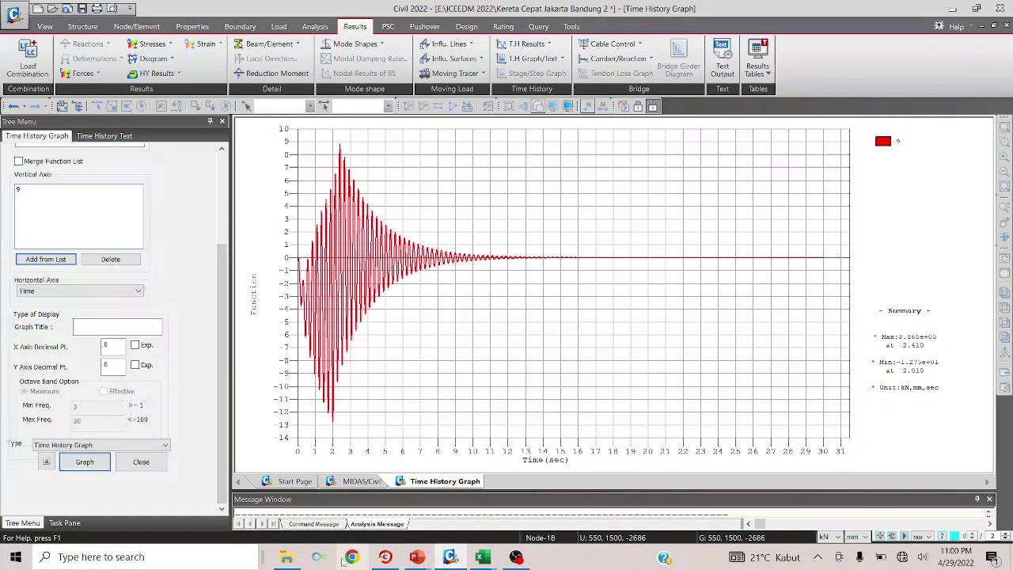
- Switch to the ICEEDM 2022 folder in File Explorer and view the saved 10 kph and 40 kph displacement graphs
left_click(287, 556)
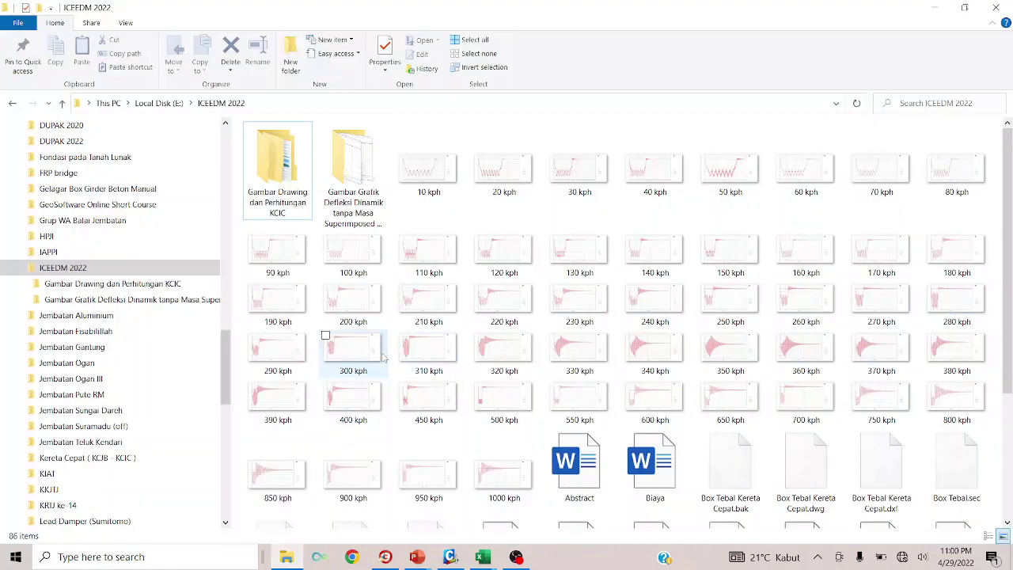
scroll(486, 360, "down", 3)
scroll(486, 360, "up", 3)
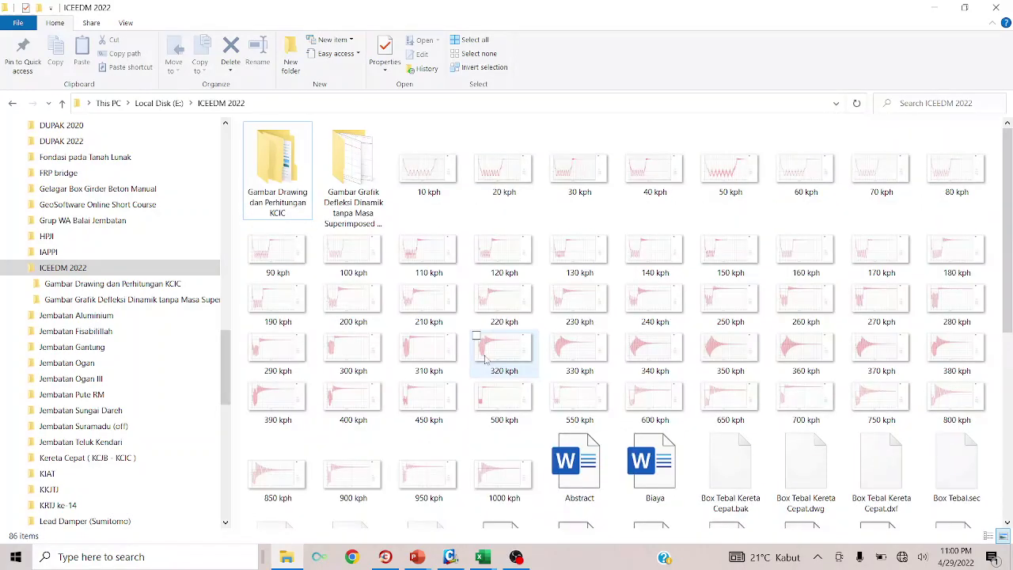
double_click(423, 189)
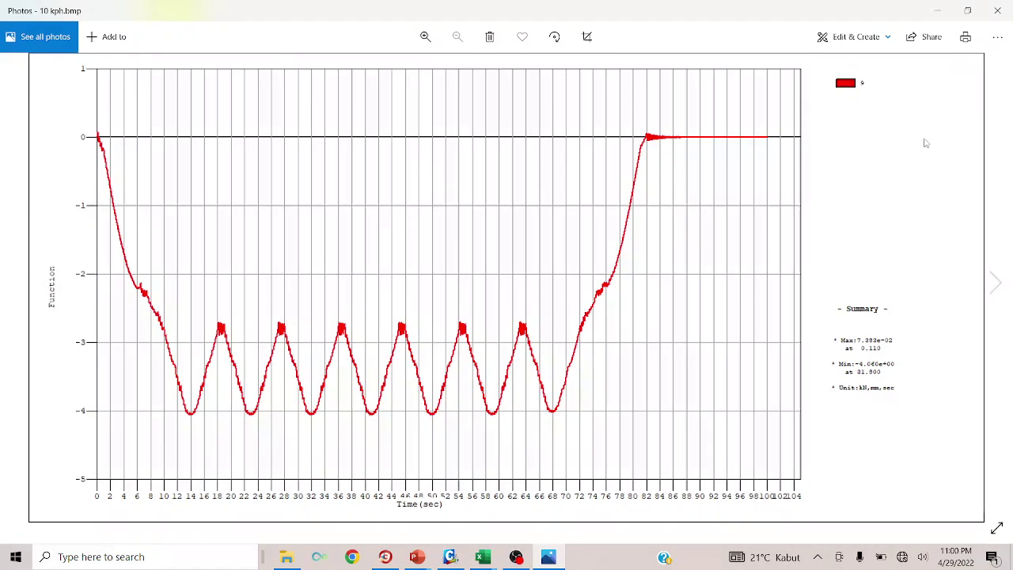
left_click(997, 10)
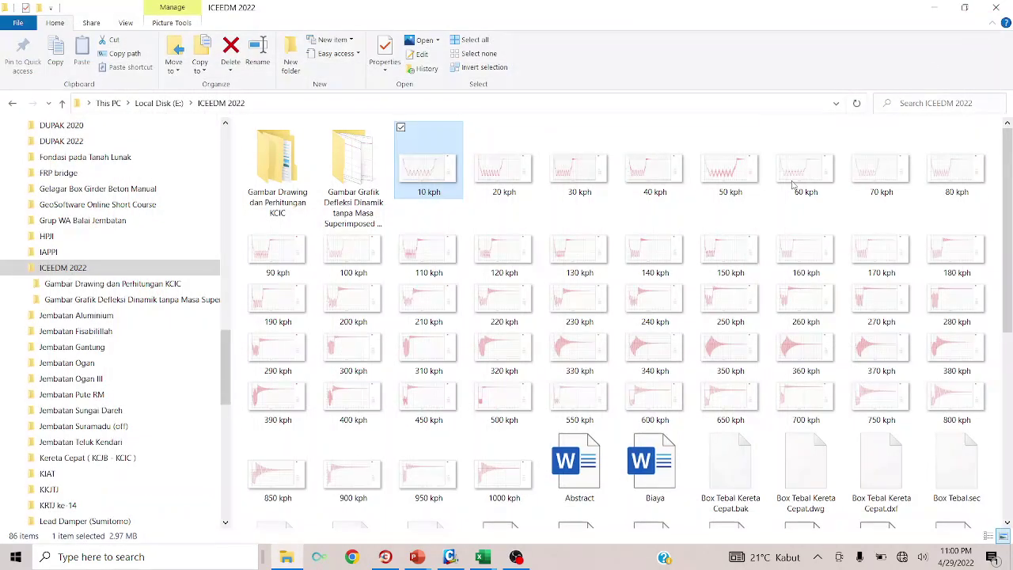
double_click(656, 192)
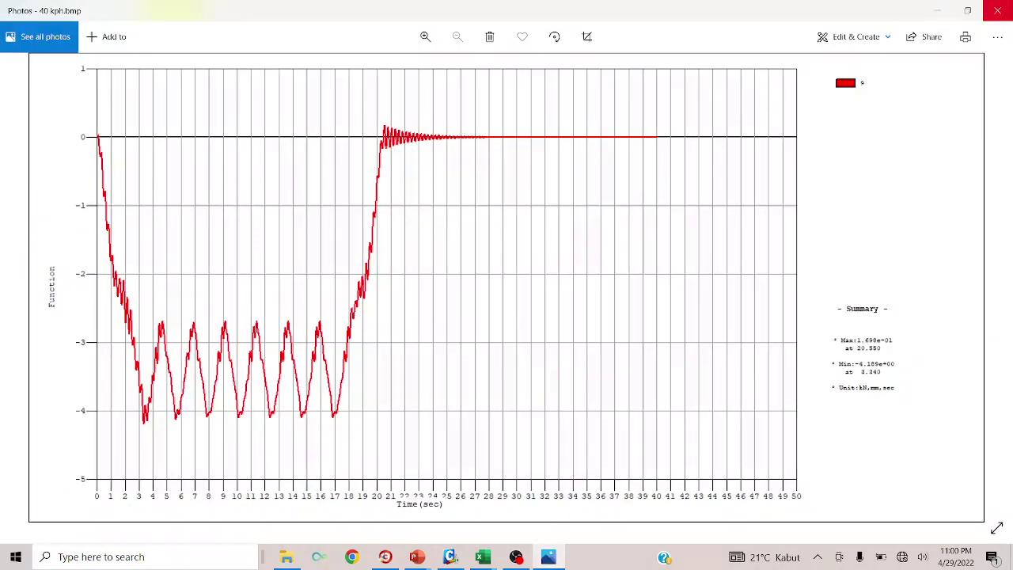
left_click(997, 10)
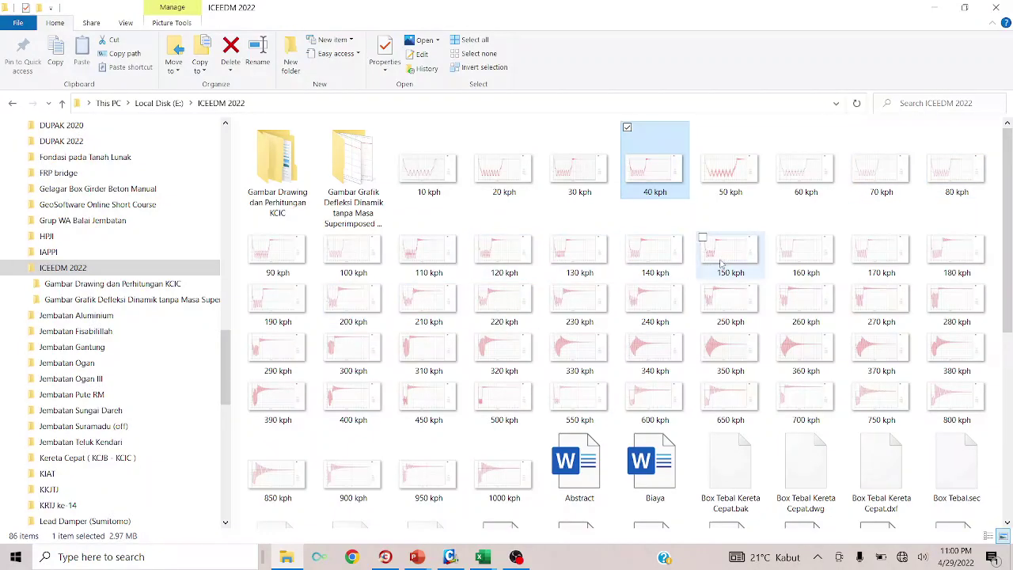
- View the saved displacement graphs for 110 kph and 180 kph
double_click(431, 246)
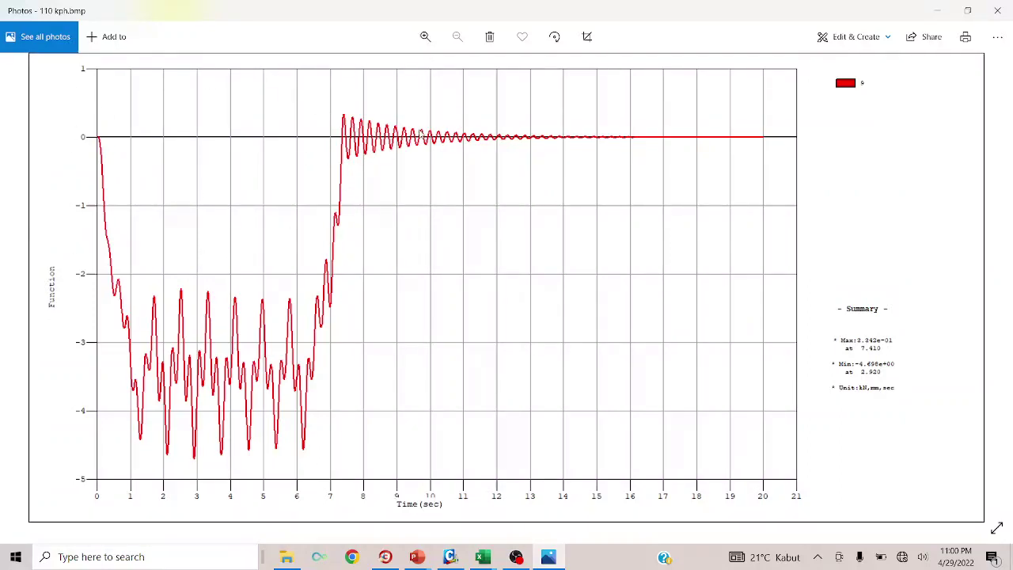
left_click(998, 10)
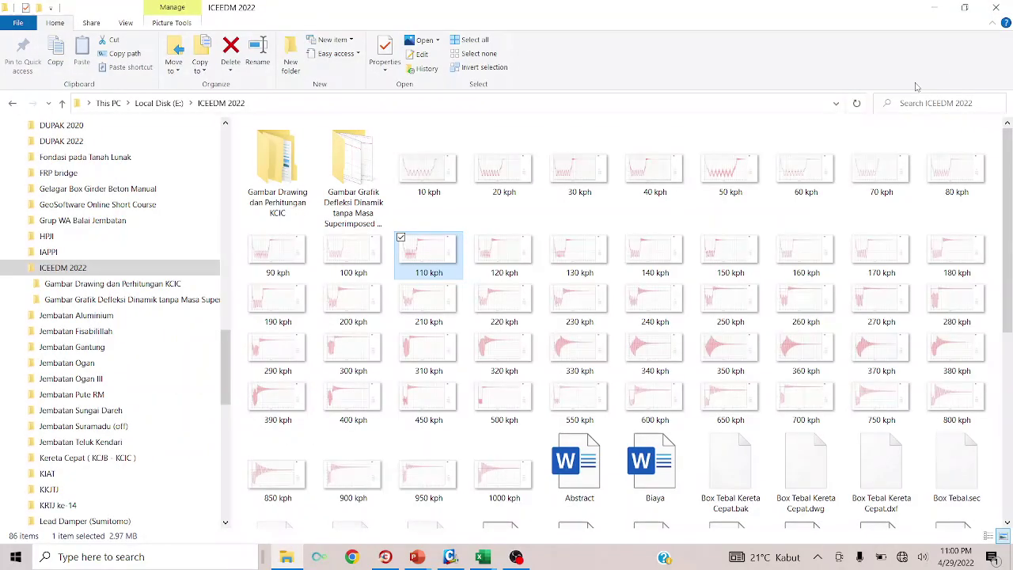
double_click(959, 264)
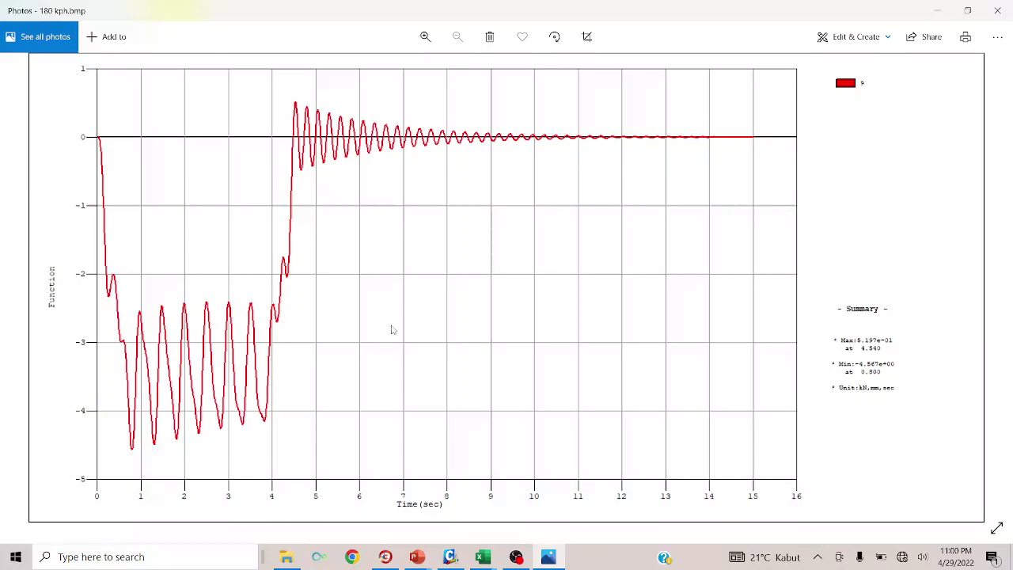
left_click(998, 10)
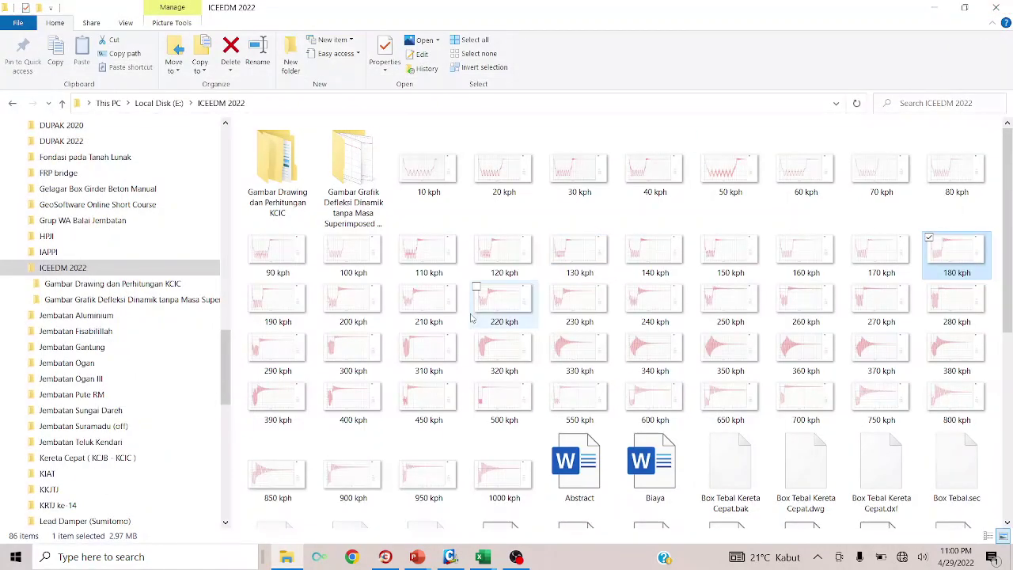
- View the saved displacement graphs for 300 kph and 320 kph
double_click(355, 352)
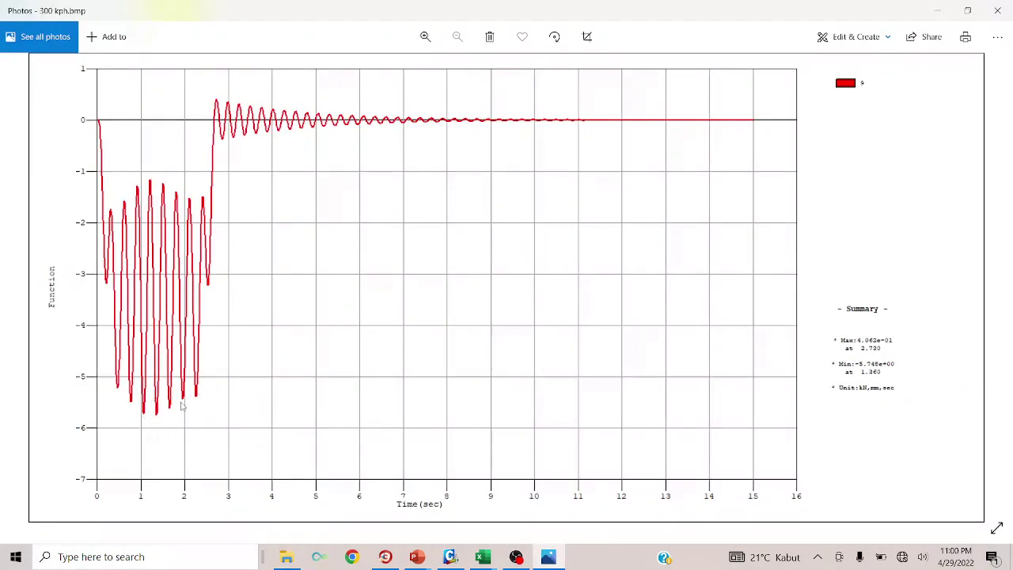
left_click(1001, 10)
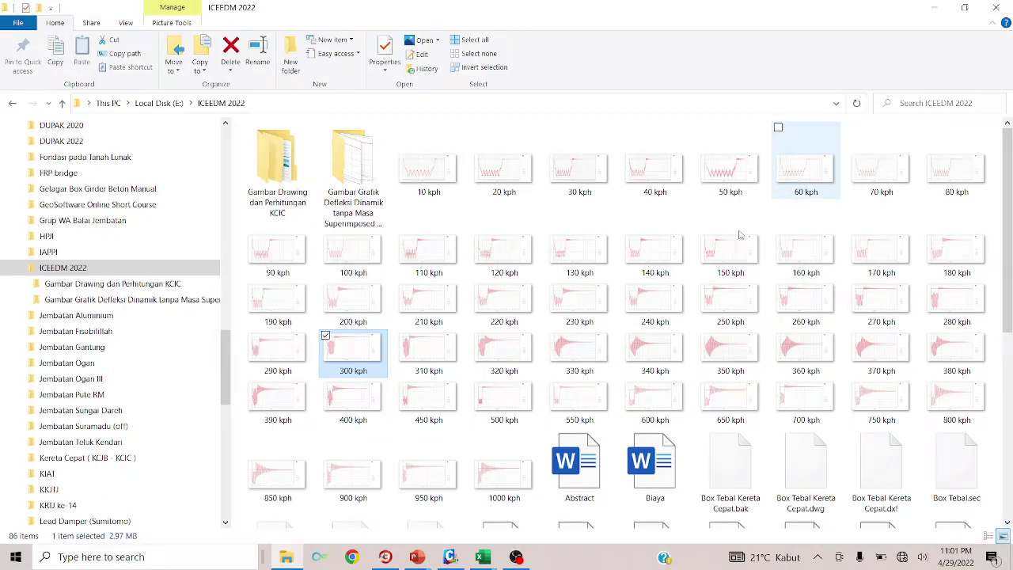
double_click(510, 360)
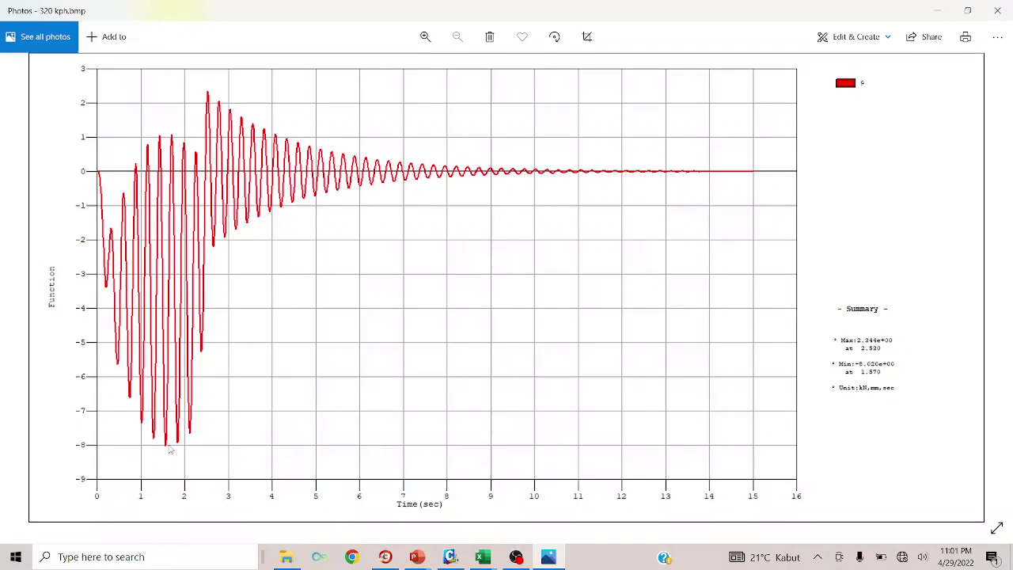
left_click(997, 11)
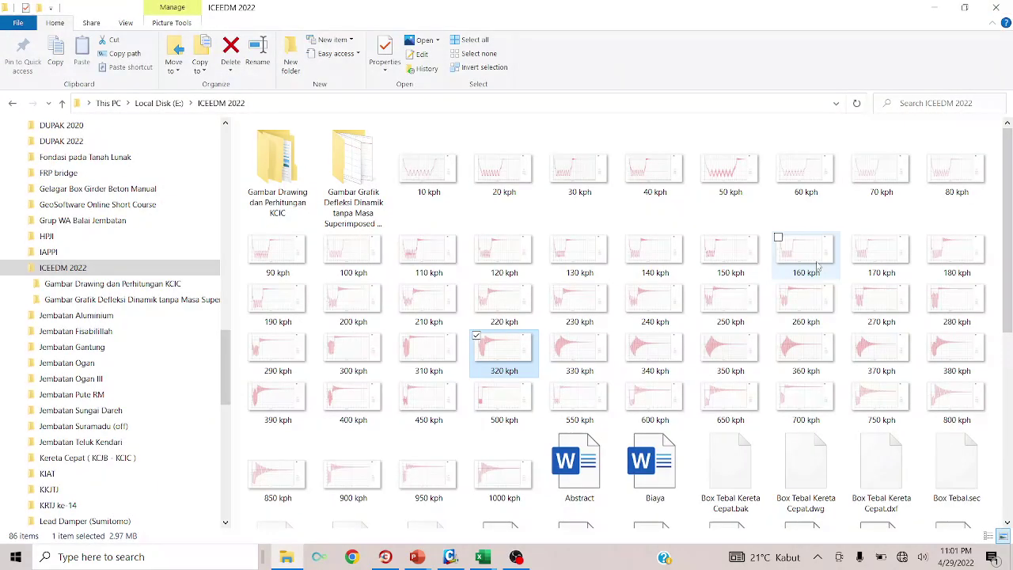
- Compare the saved 350 kph displacement graph with the 340 kph and 130 kph graphs
double_click(722, 360)
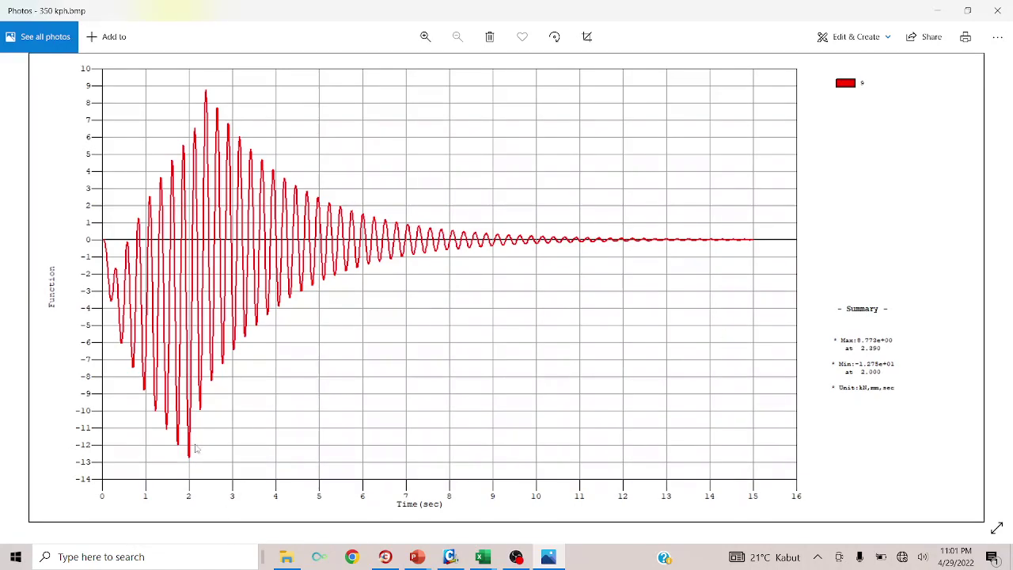
left_click(998, 11)
double_click(664, 355)
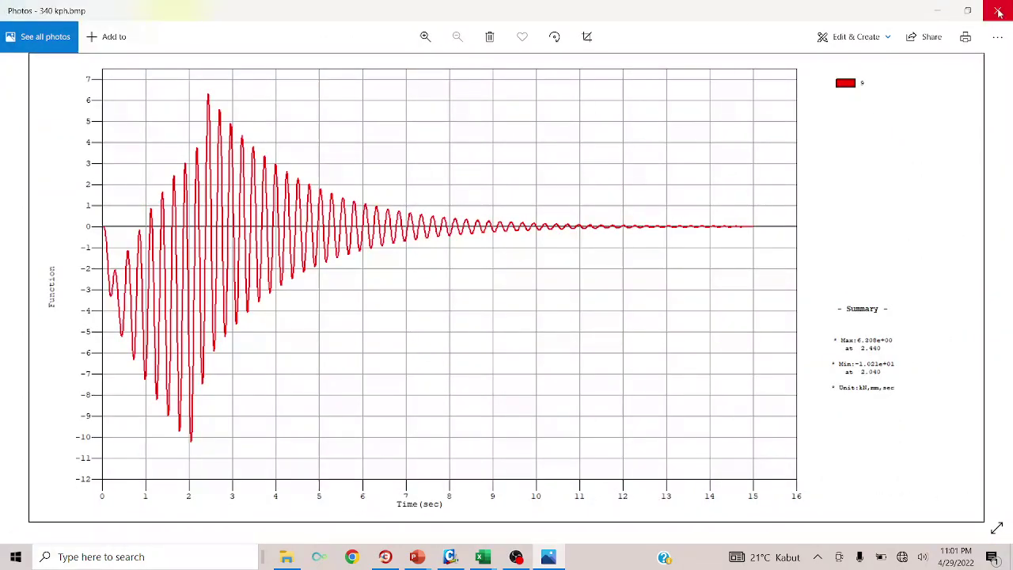
left_click(997, 11)
double_click(730, 348)
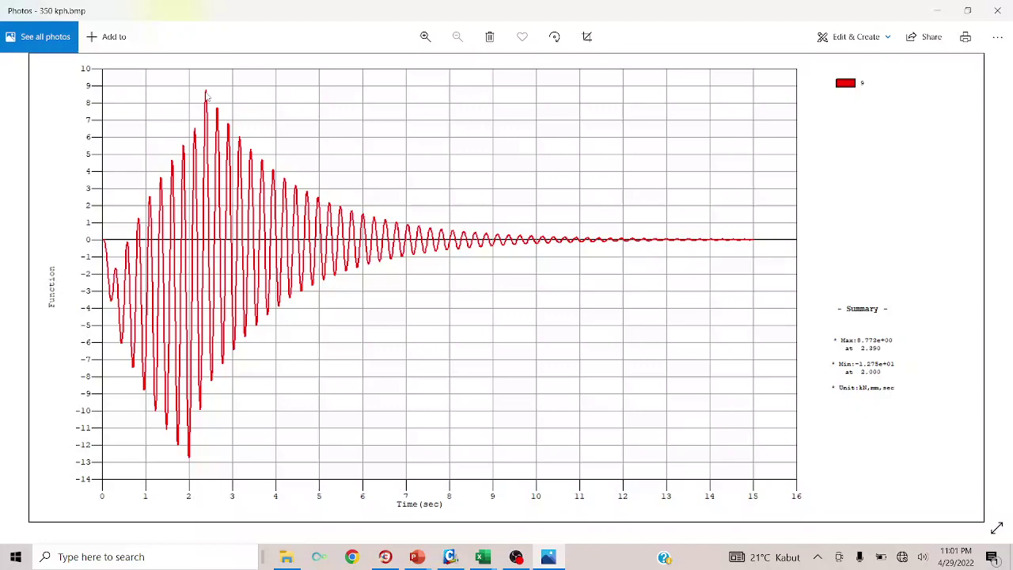
key("alt+F4")
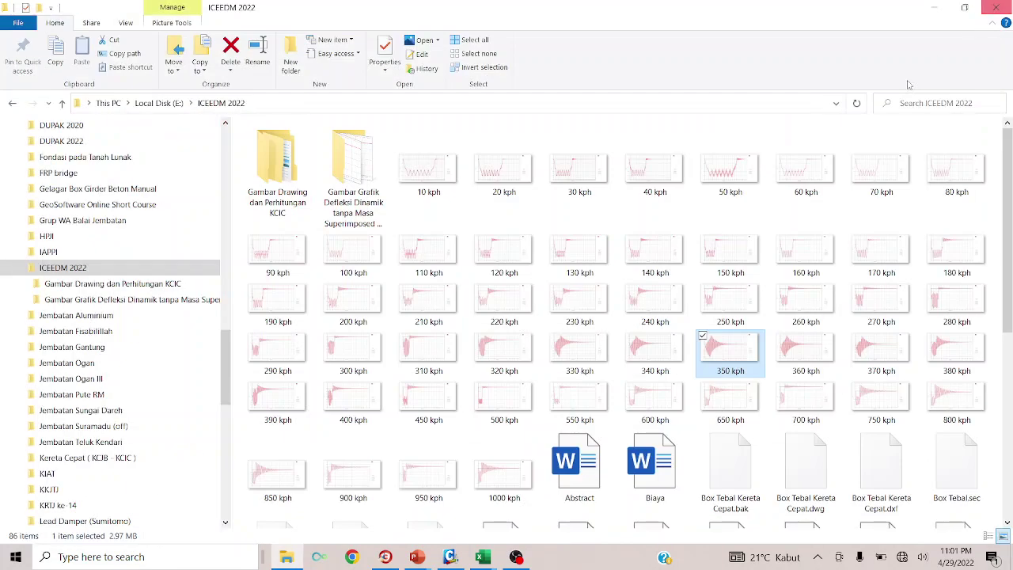
double_click(574, 257)
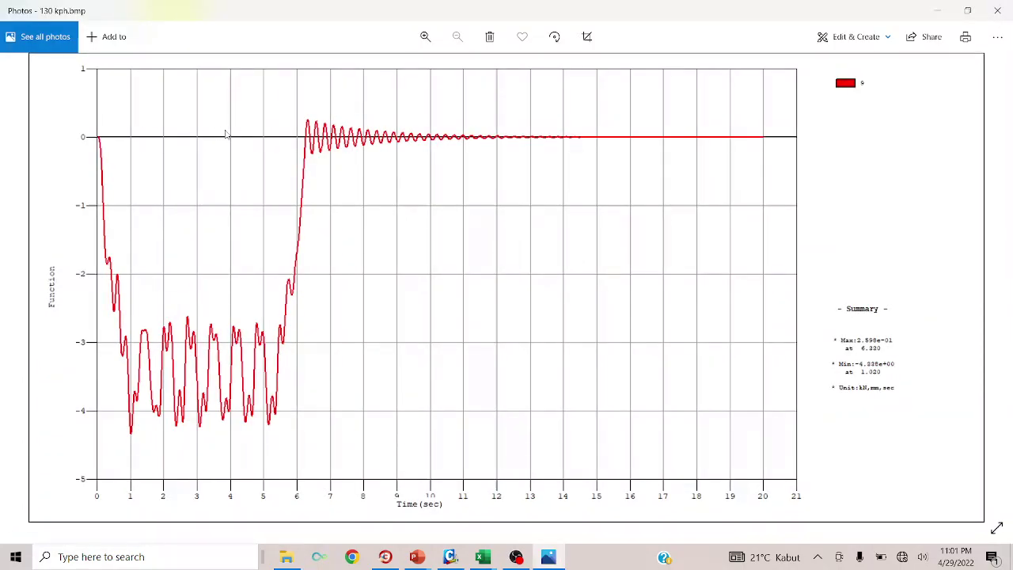
left_click(997, 10)
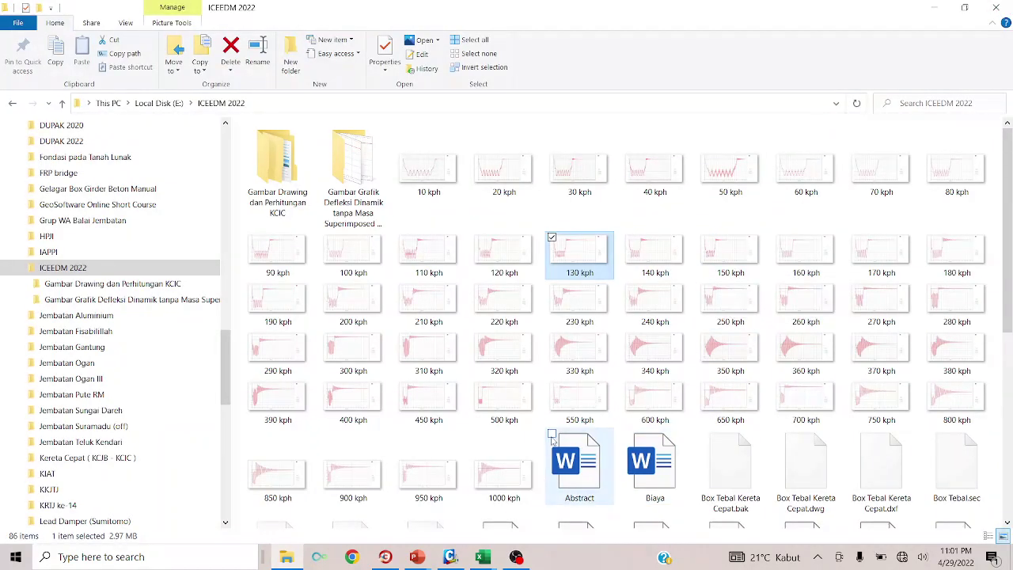
- Switch to the Presentation1 file in PowerPoint to show the Kesimpulan slide
scroll(552, 441, "down", 3)
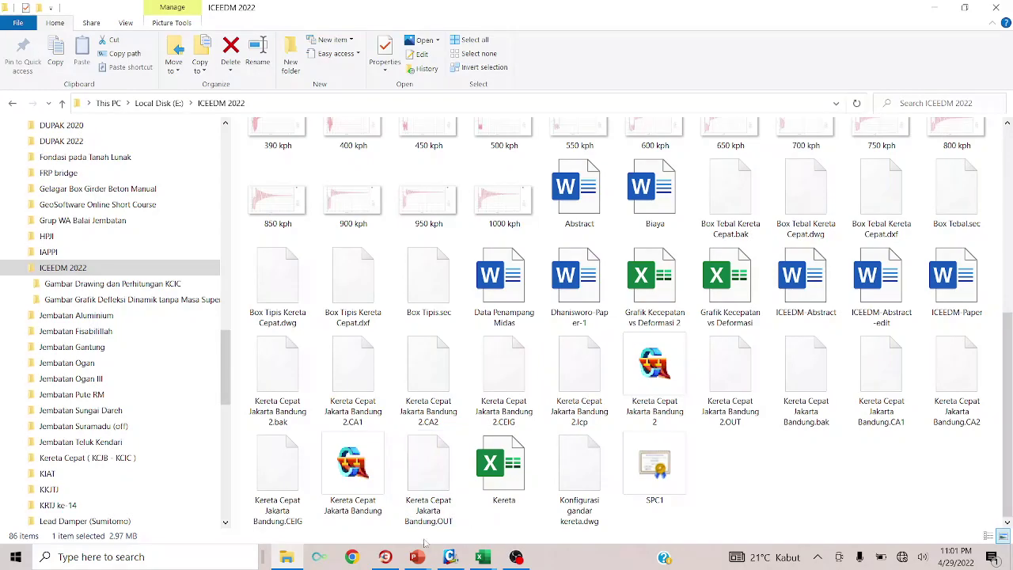
mouse_move(417, 559)
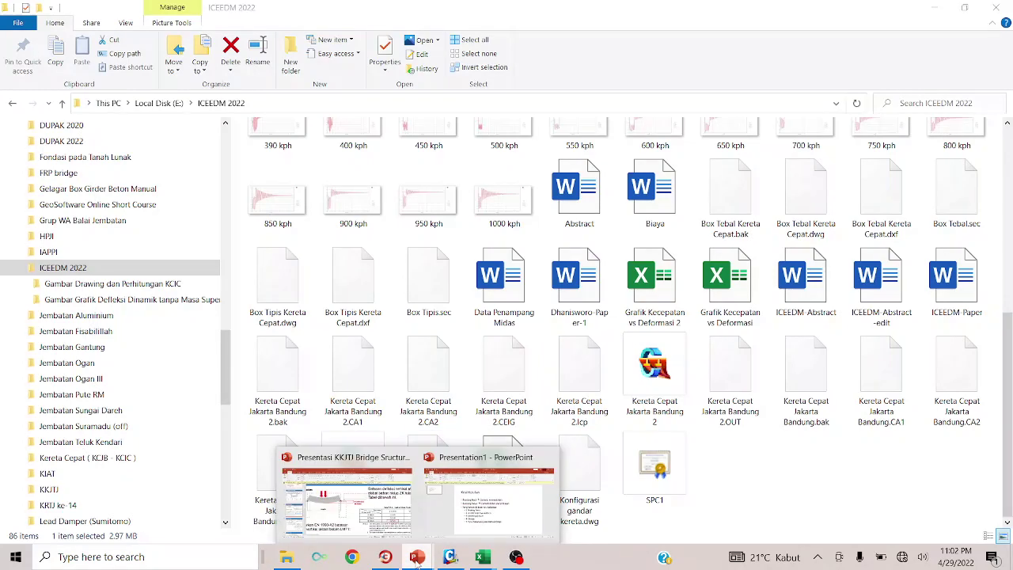
mouse_move(441, 506)
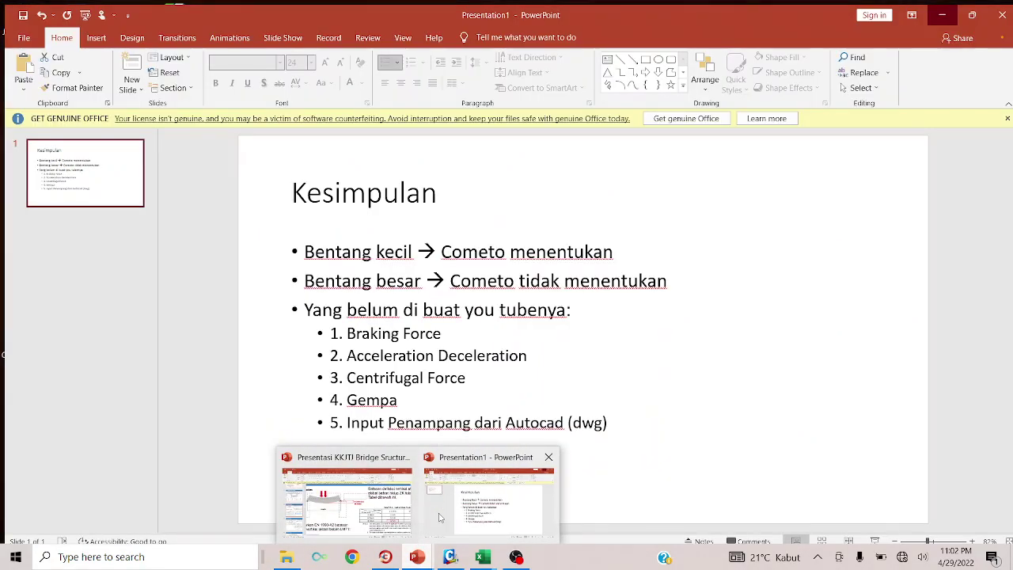